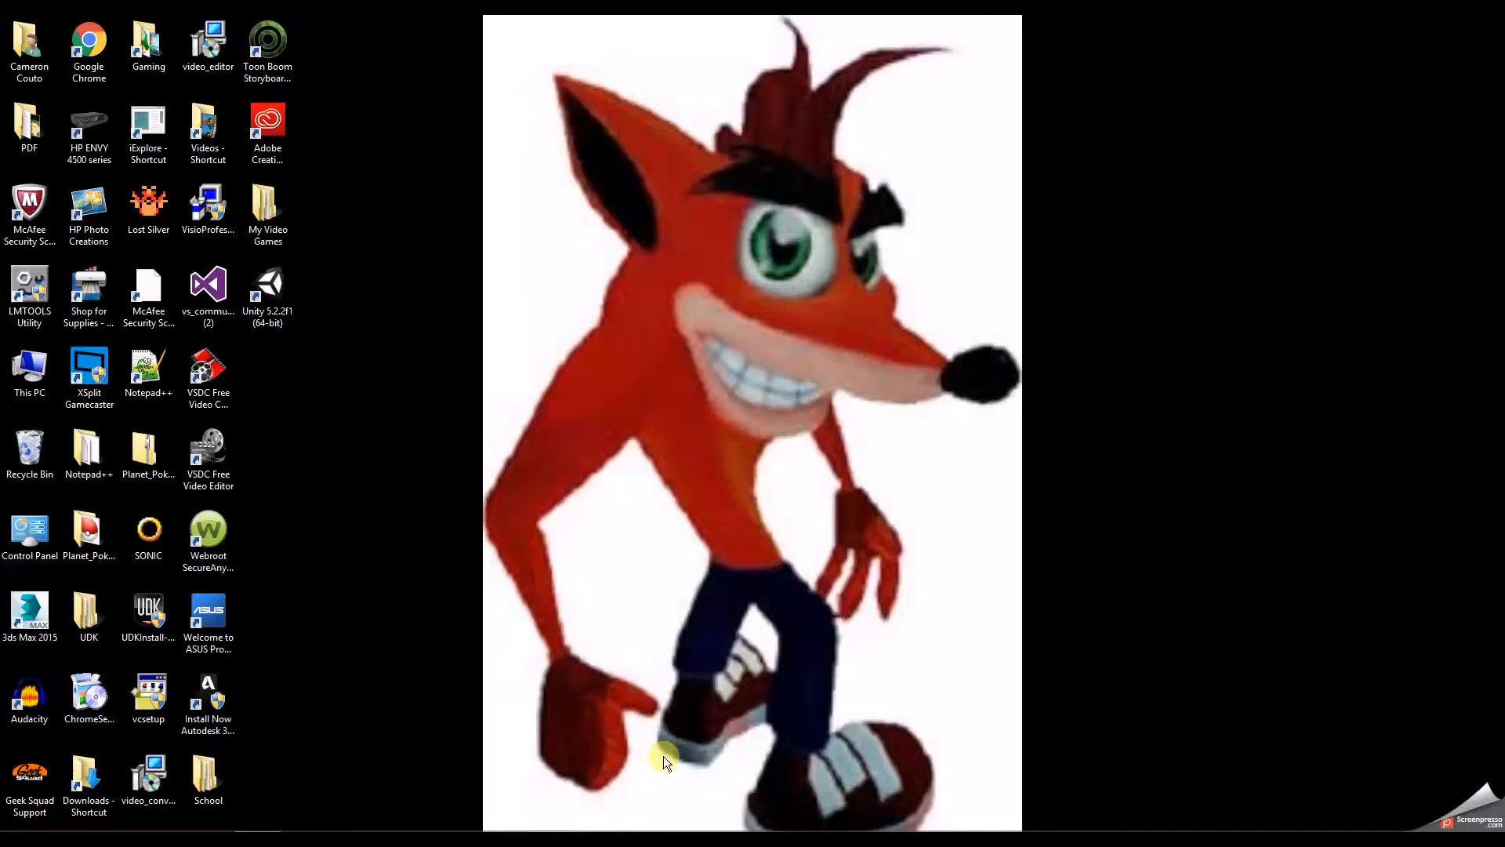
Launch Unity 5.2.2f1 and start a new project named "Level Tutorial".
{"action": "double_click", "coordinate": [269, 297]}
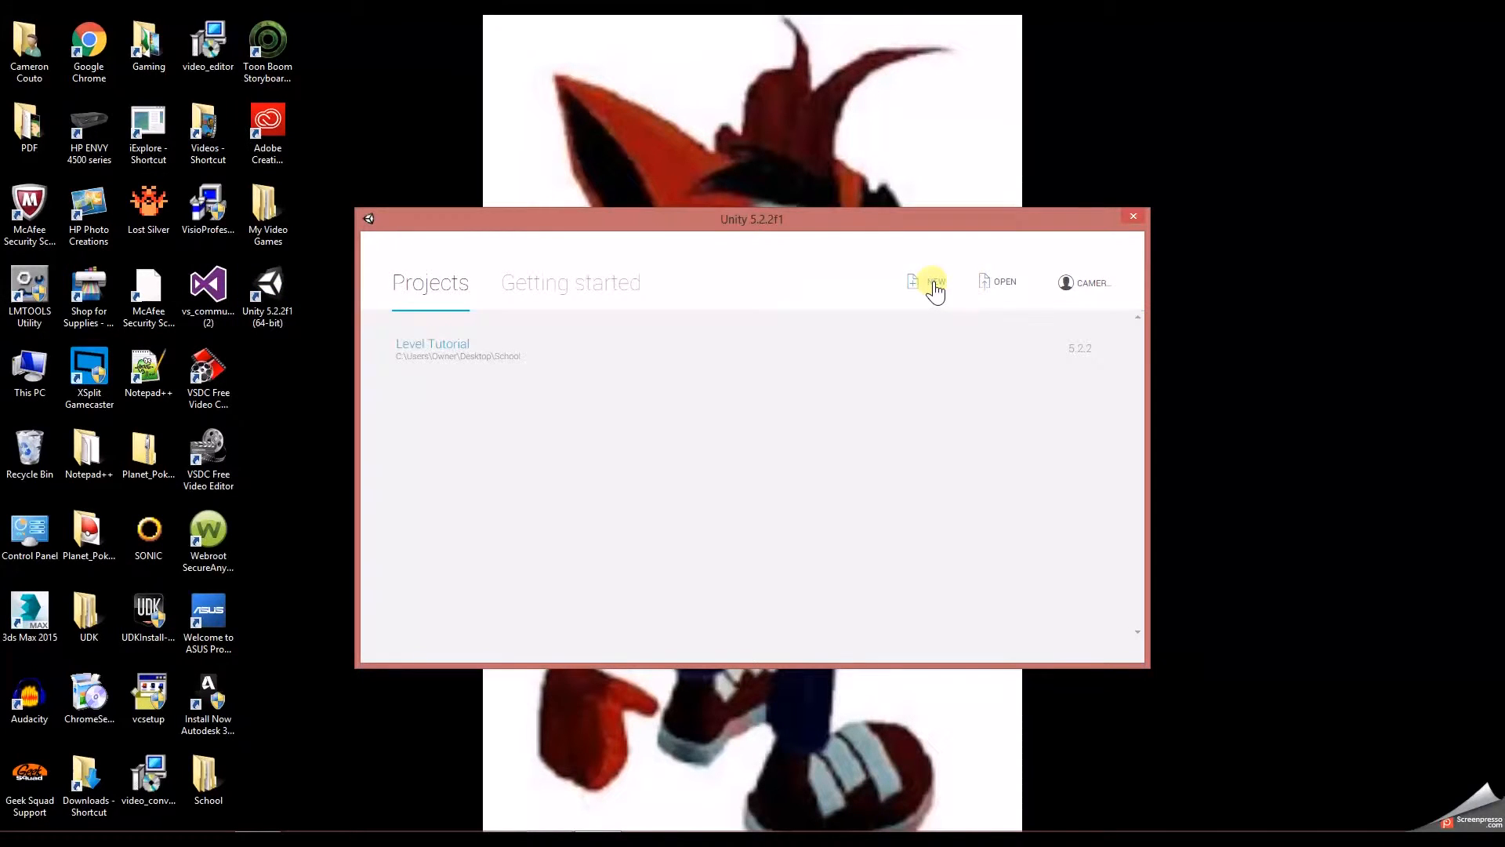
{"action": "left_click", "coordinate": [936, 289]}
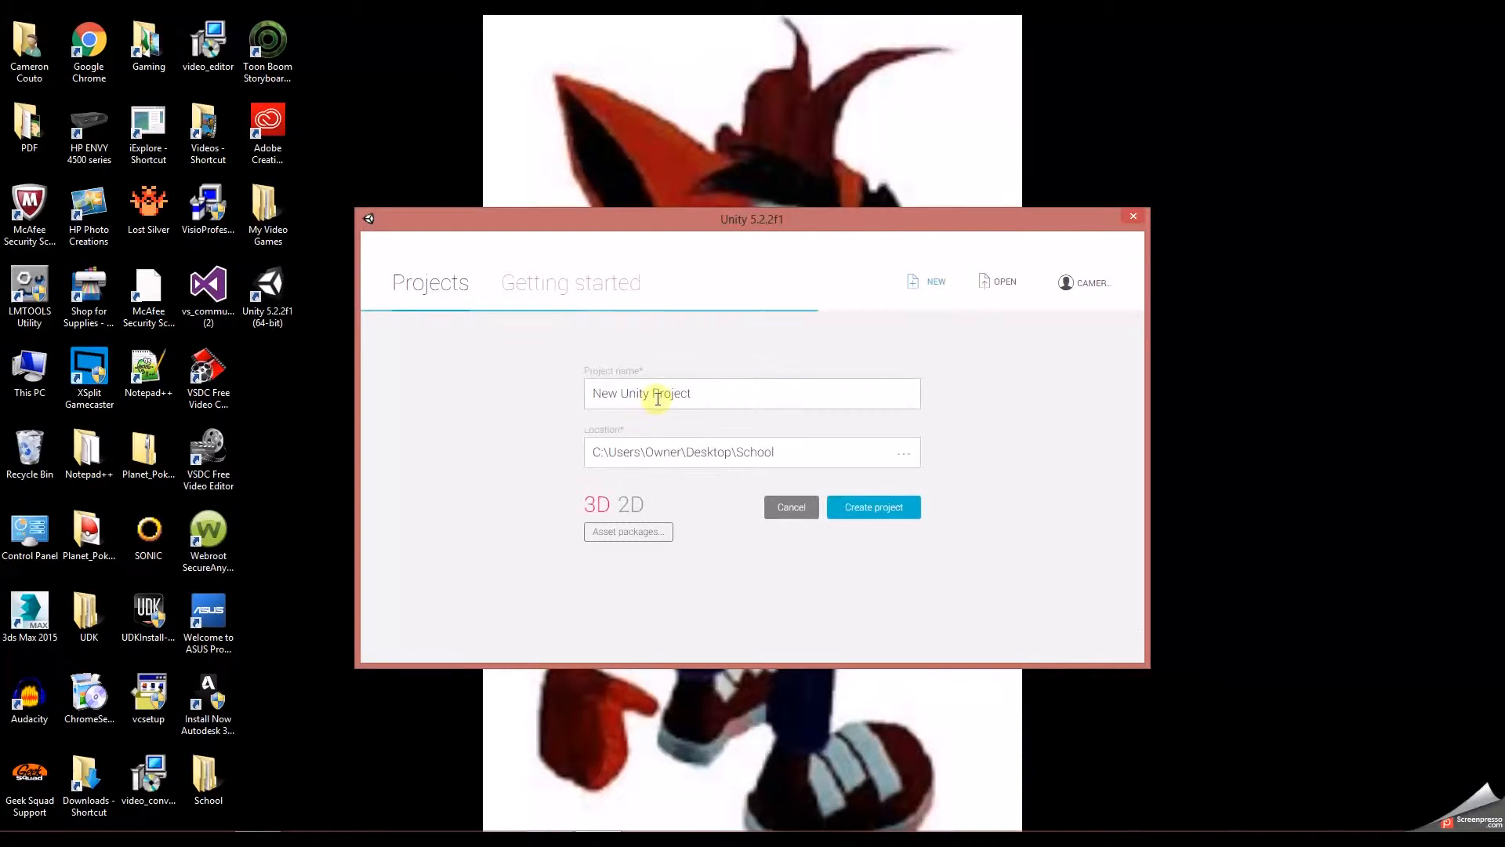
{"action": "left_click_drag", "start_coordinate": [717, 392], "coordinate": [553, 378]}
{"action": "type", "text": "Leve"}
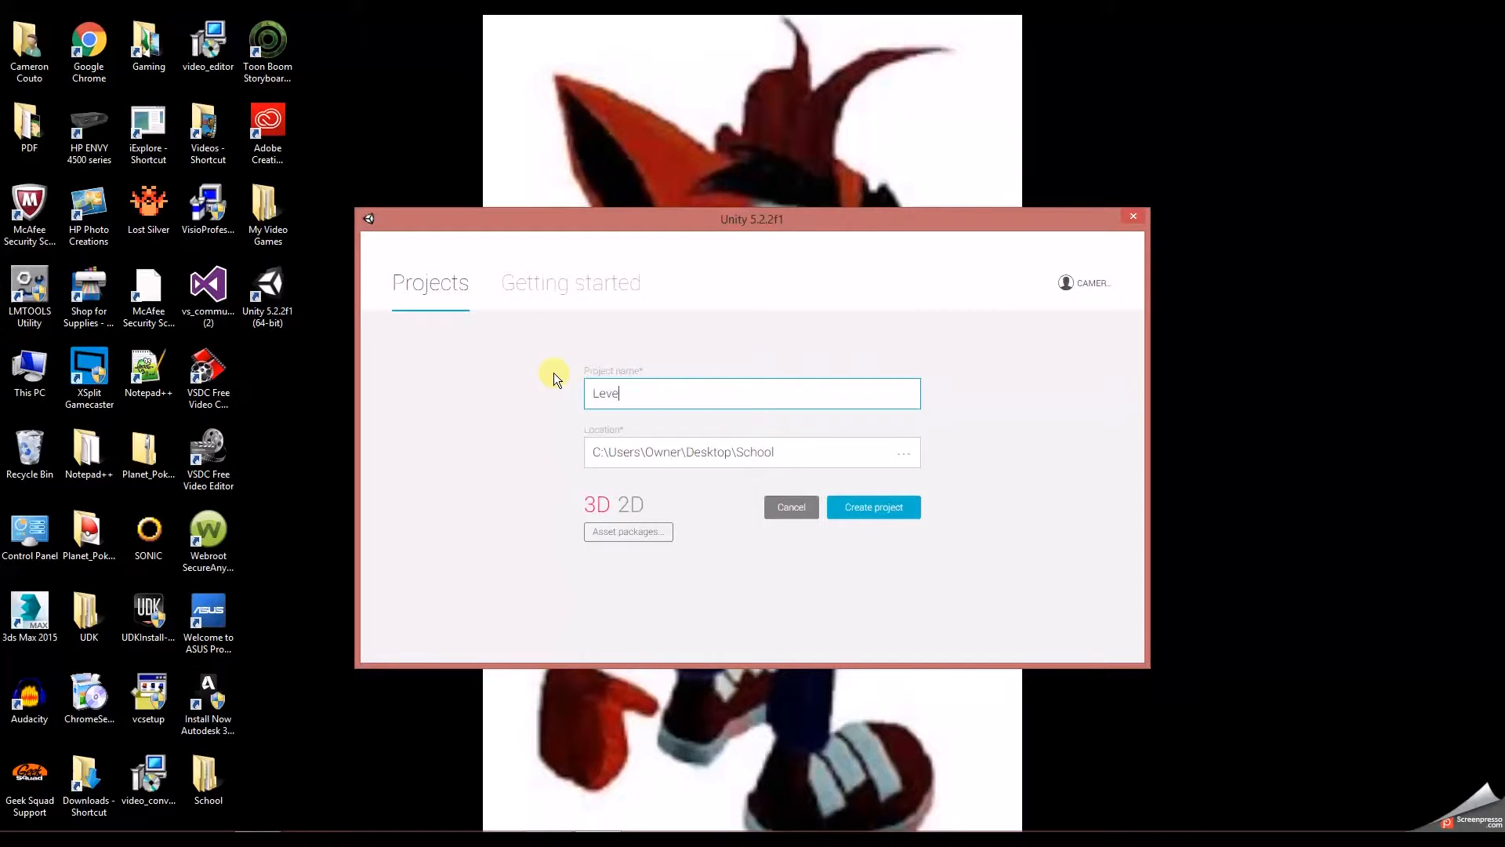
{"action": "type", "text": "l Tutorial"}
Set the new project's location to the Desktop folder and create the 3D project.
{"action": "left_click", "coordinate": [904, 454]}
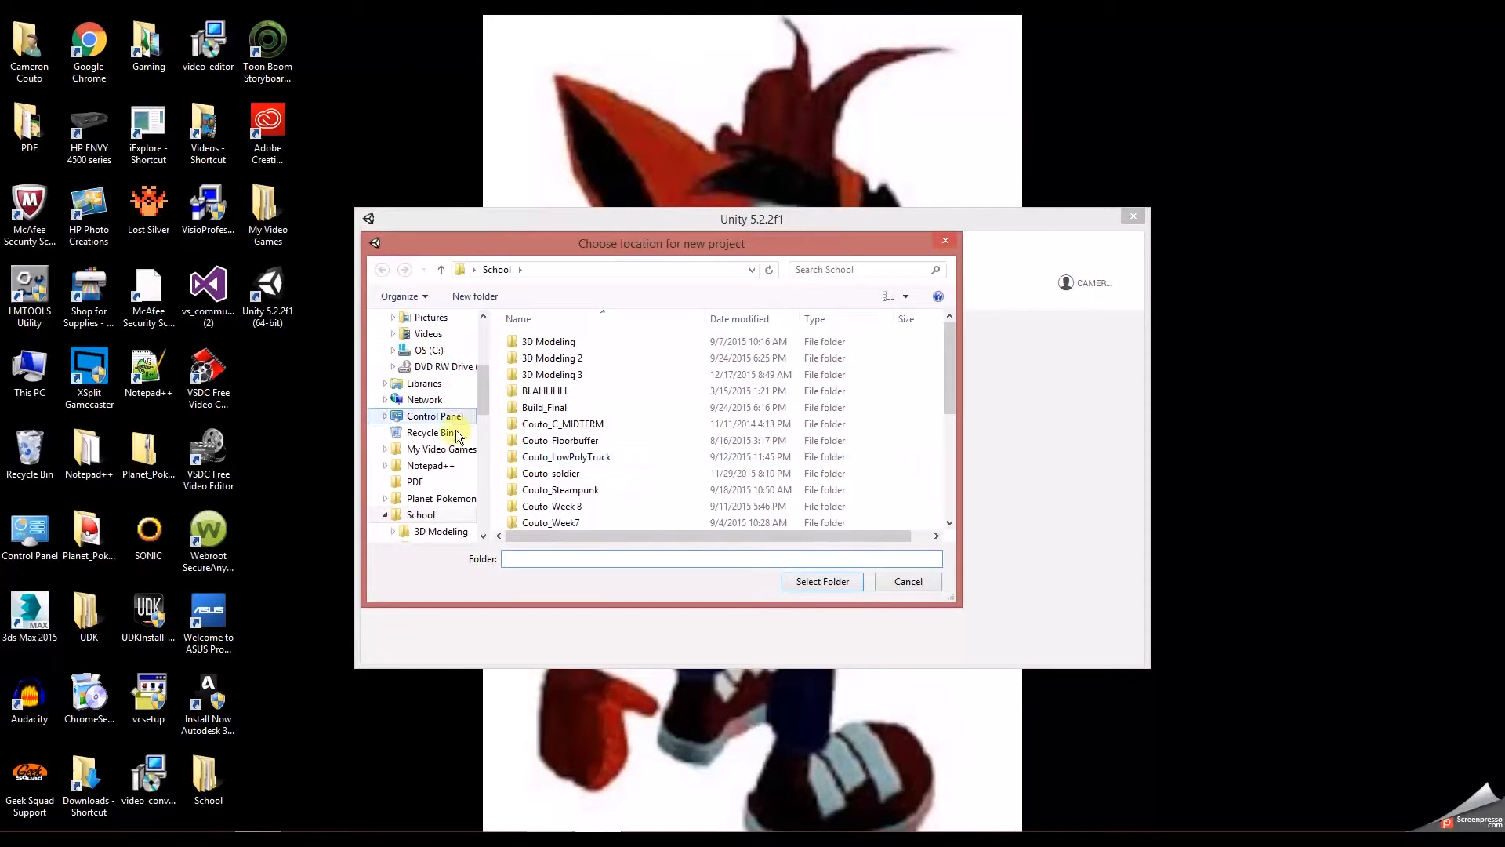
{"action": "scroll", "coordinate": [484, 404], "scroll_direction": "up", "scroll_amount": 4}
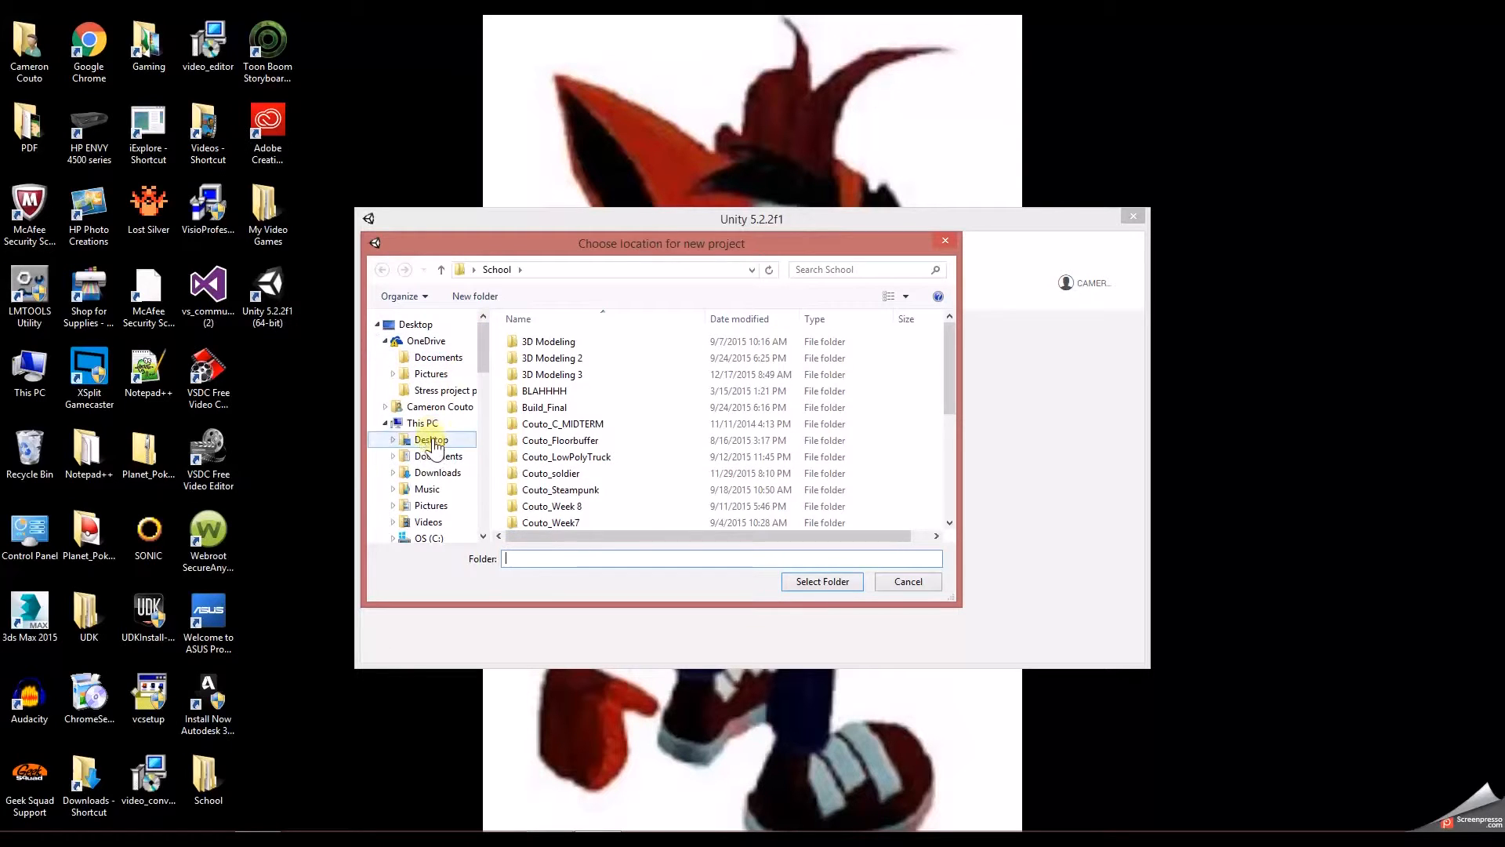
{"action": "left_click", "coordinate": [424, 423]}
{"action": "left_click", "coordinate": [432, 439]}
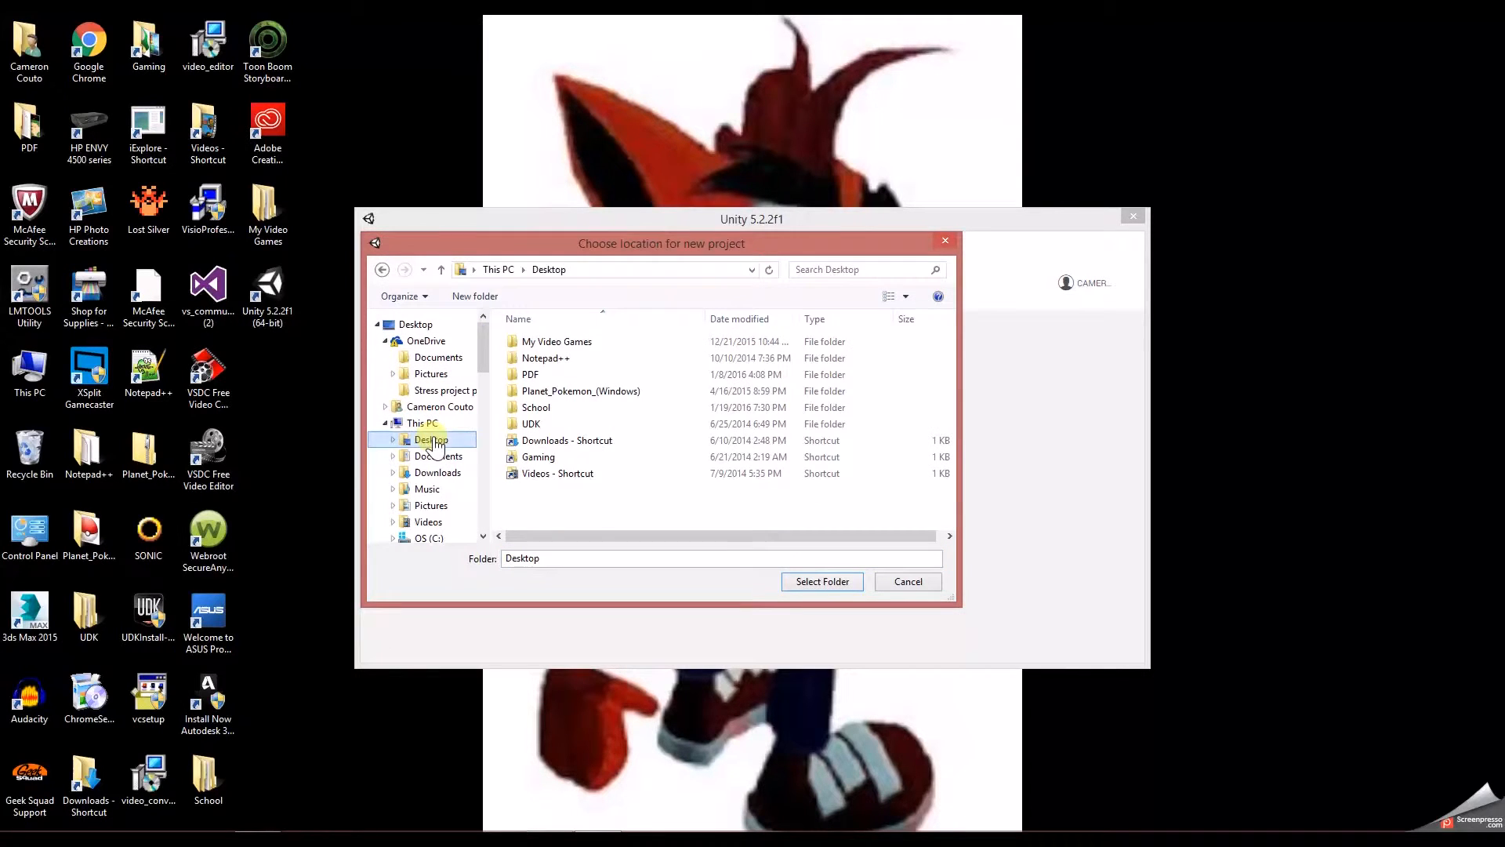
{"action": "left_click", "coordinate": [821, 581]}
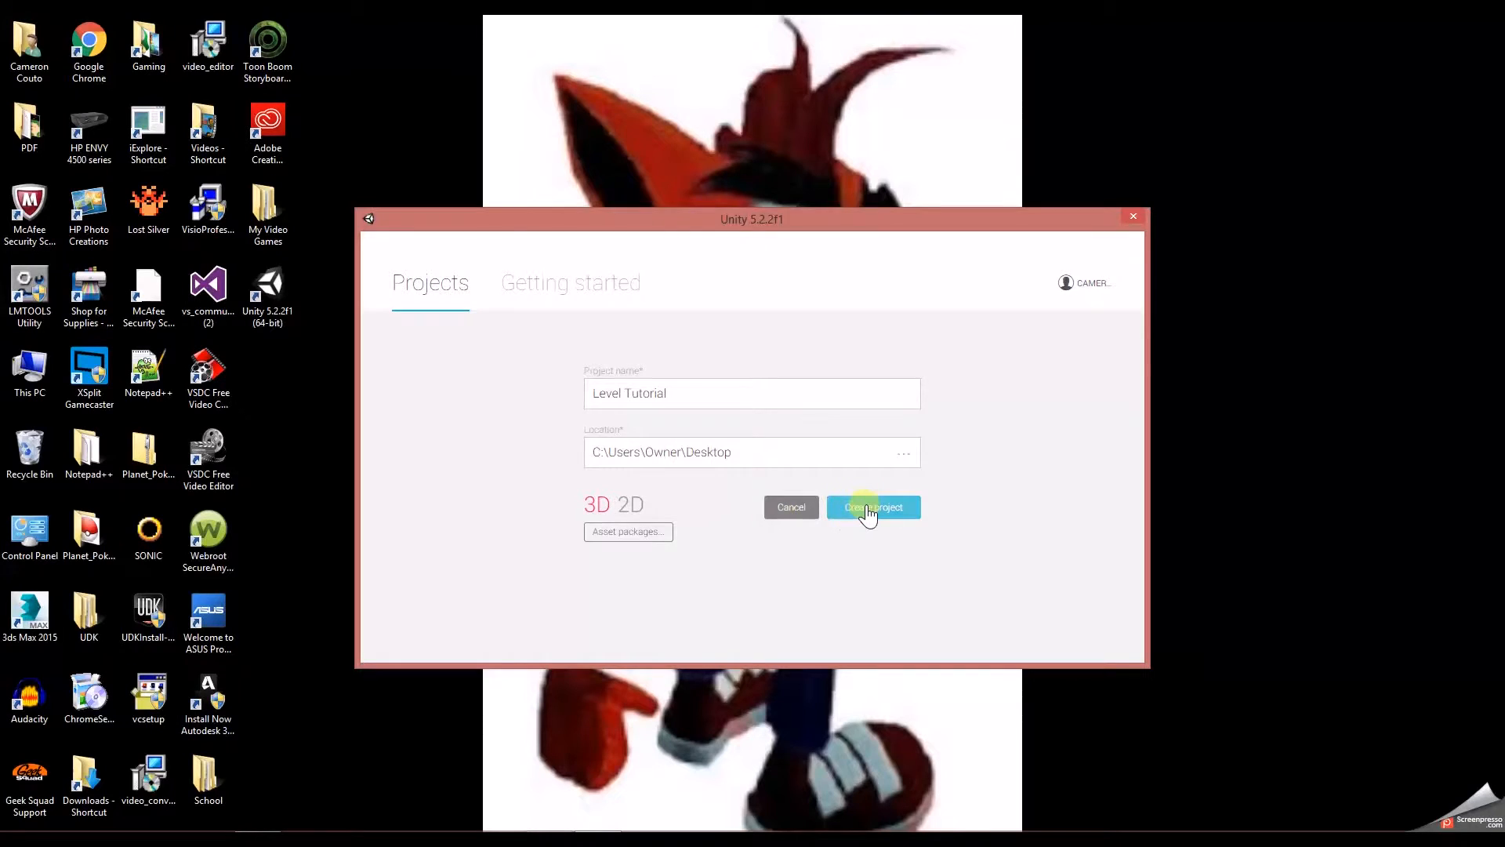
{"action": "left_click", "coordinate": [868, 512]}
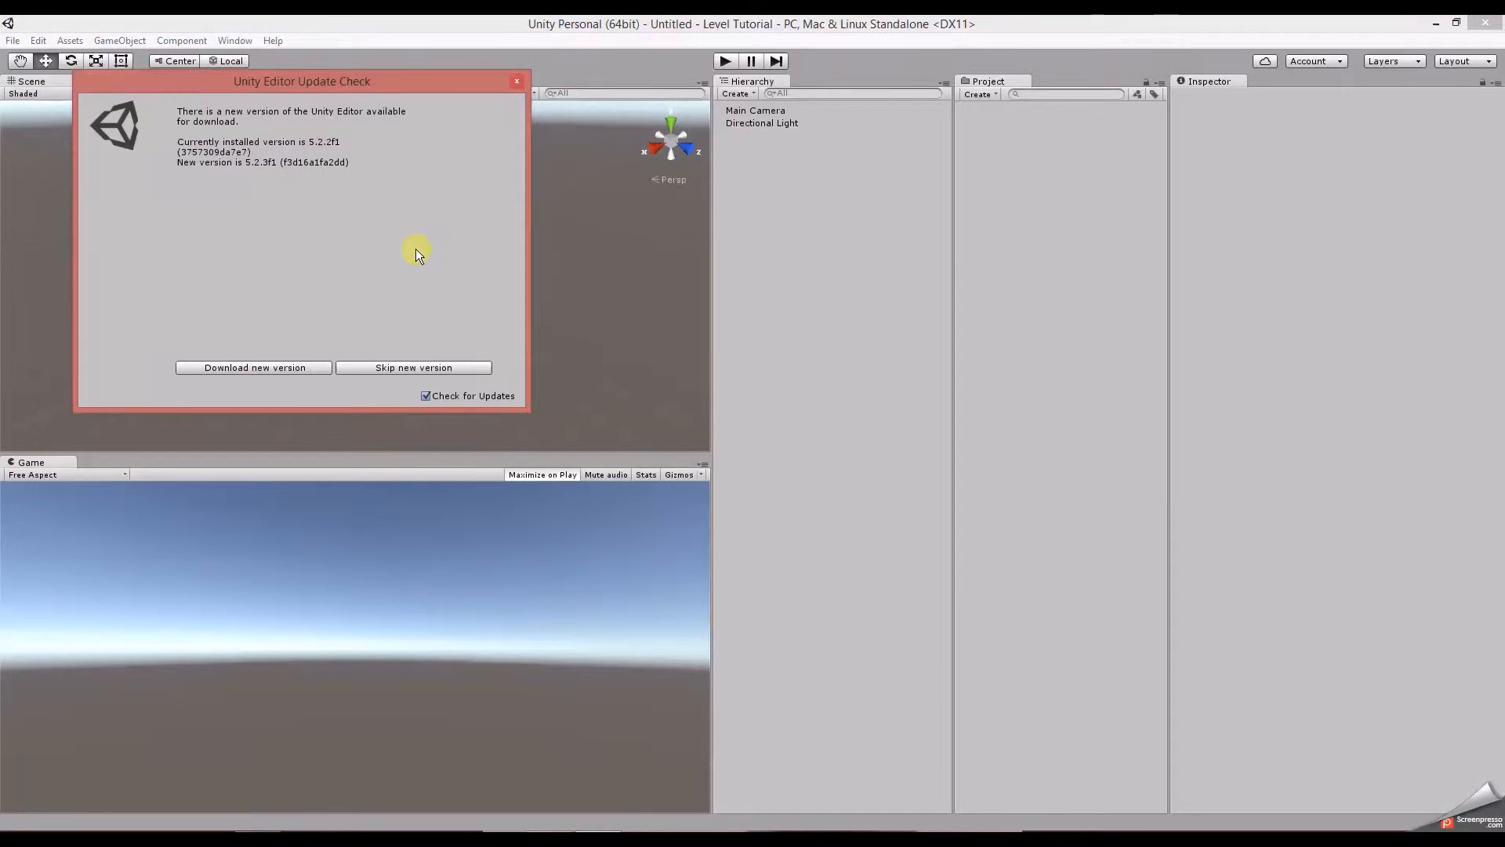
Dismiss the editor update notice and save the scene as "Level Scene" in the project's Assets folder.
{"action": "left_click", "coordinate": [515, 81]}
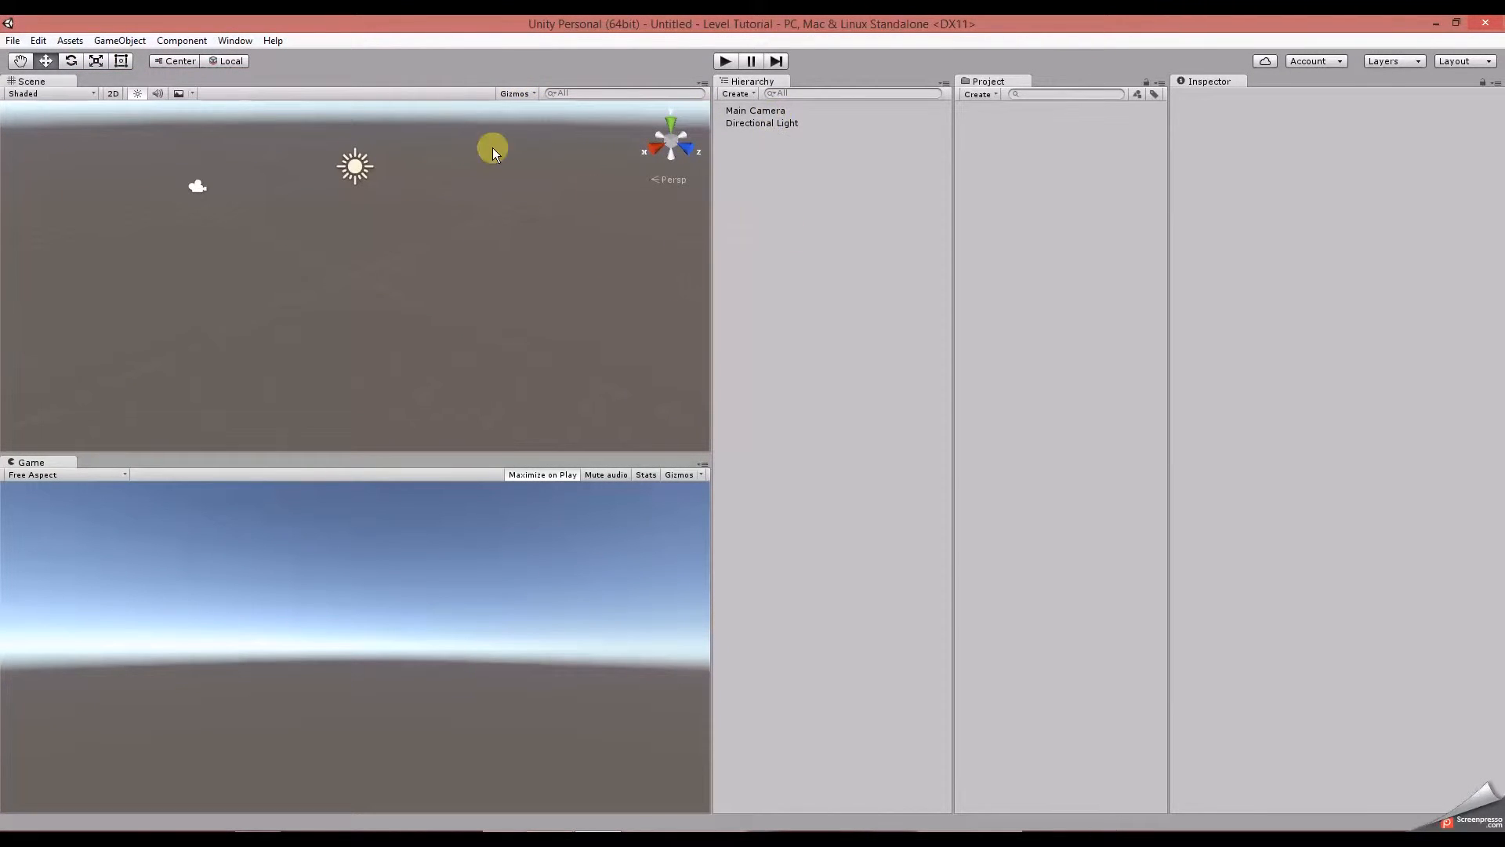
{"action": "key", "text": "ctrl+s"}
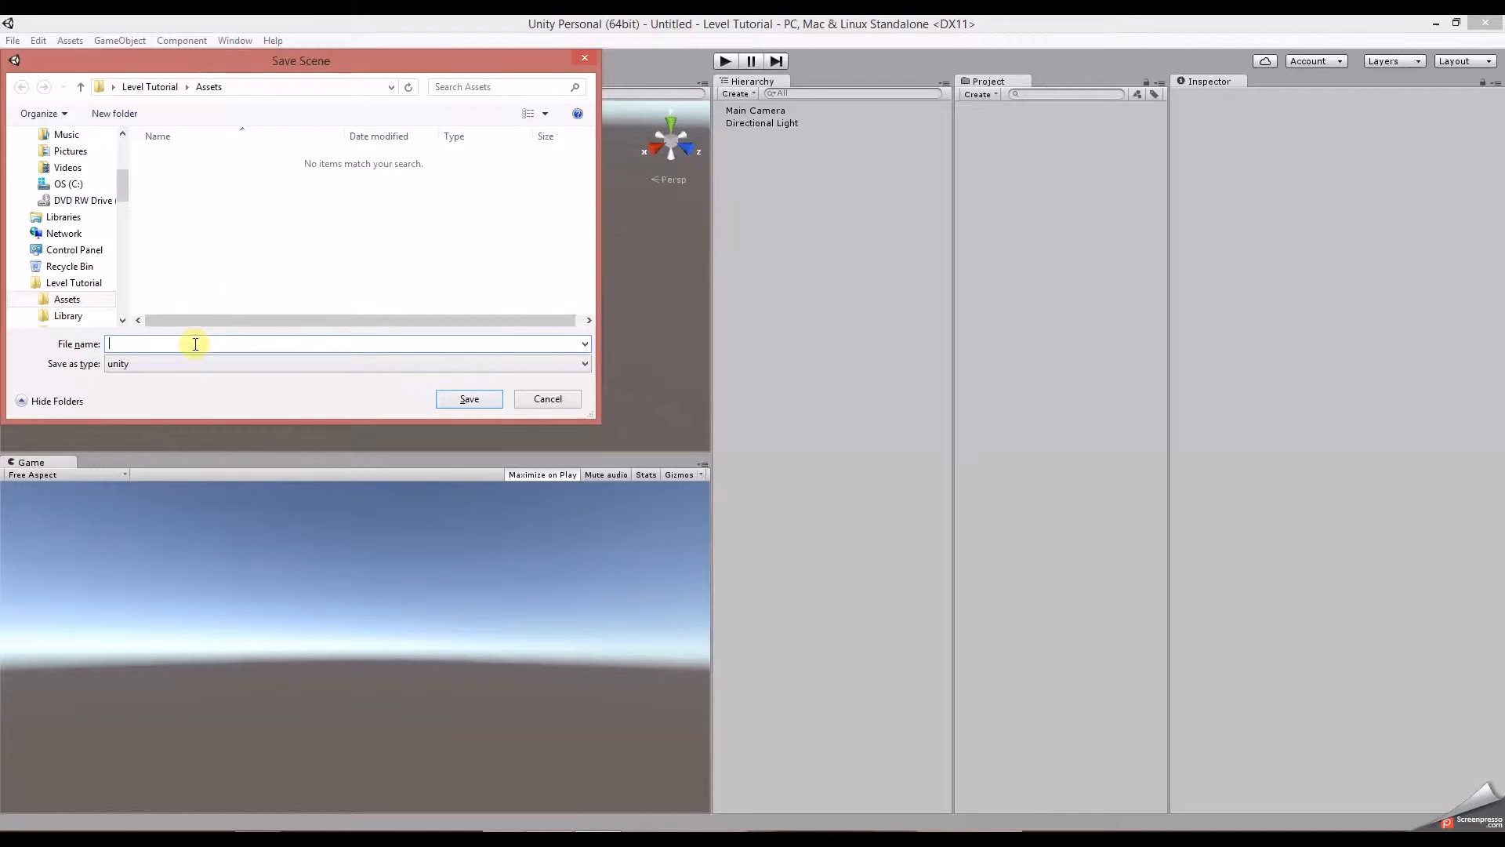
{"action": "type", "text": "Level Scene"}
{"action": "key", "text": "Return"}
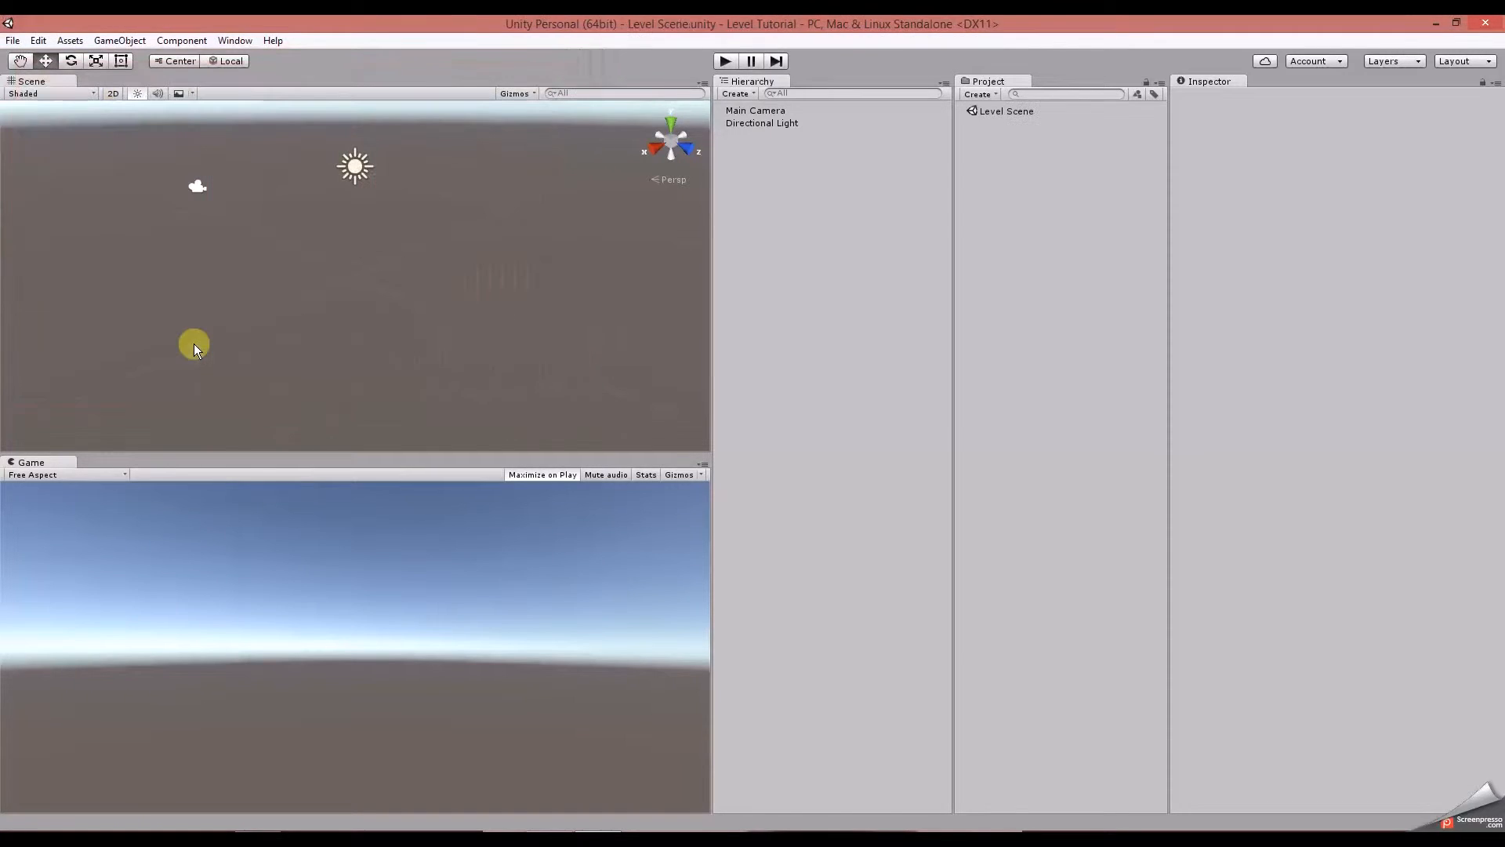
{"action": "left_click", "coordinate": [1008, 112]}
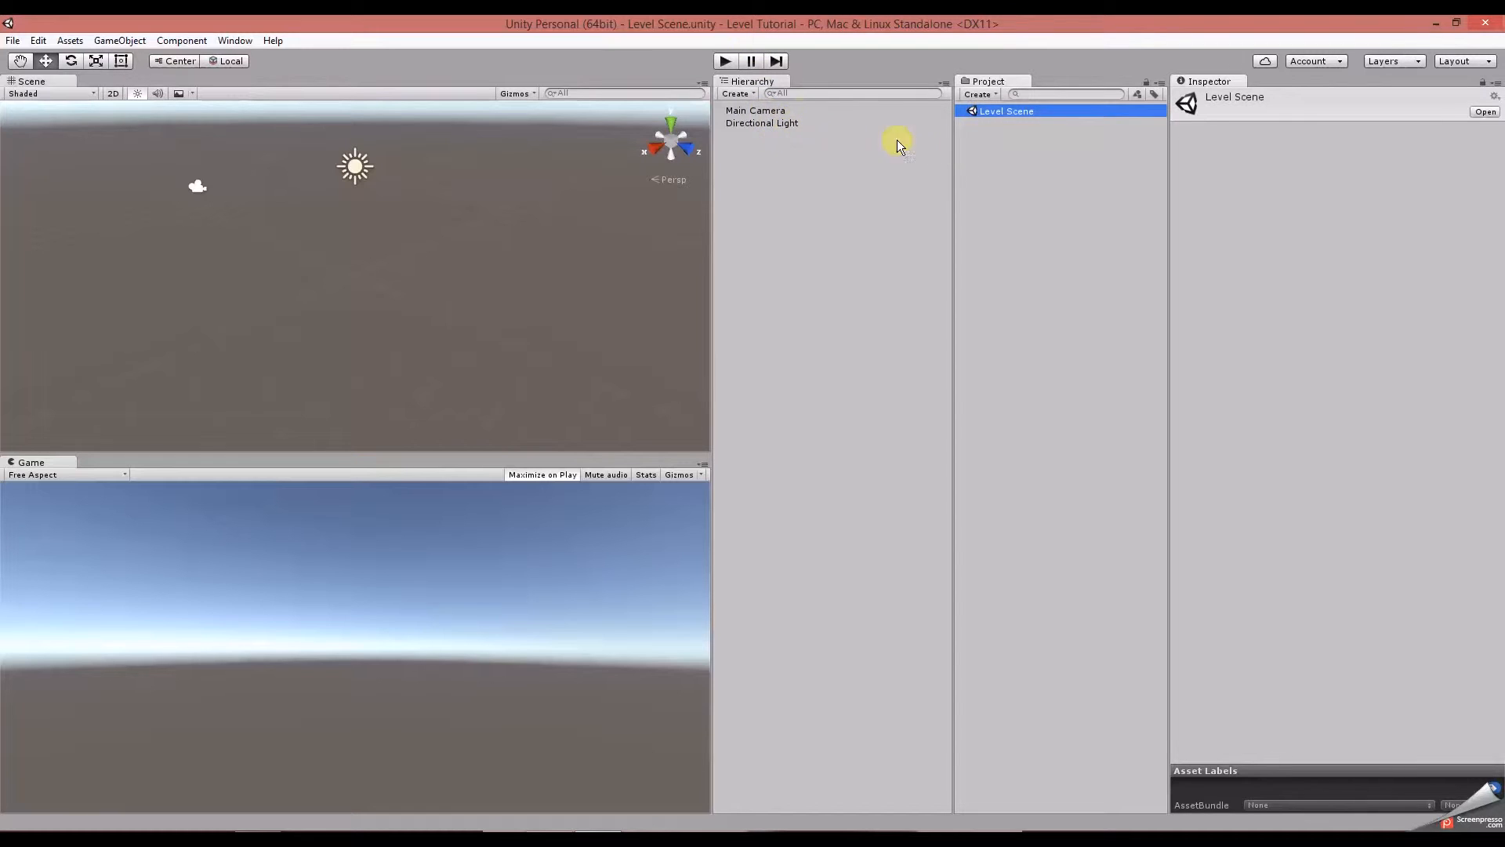
Add a 3D plane to the scene and reset its transform.
{"action": "left_click", "coordinate": [736, 95]}
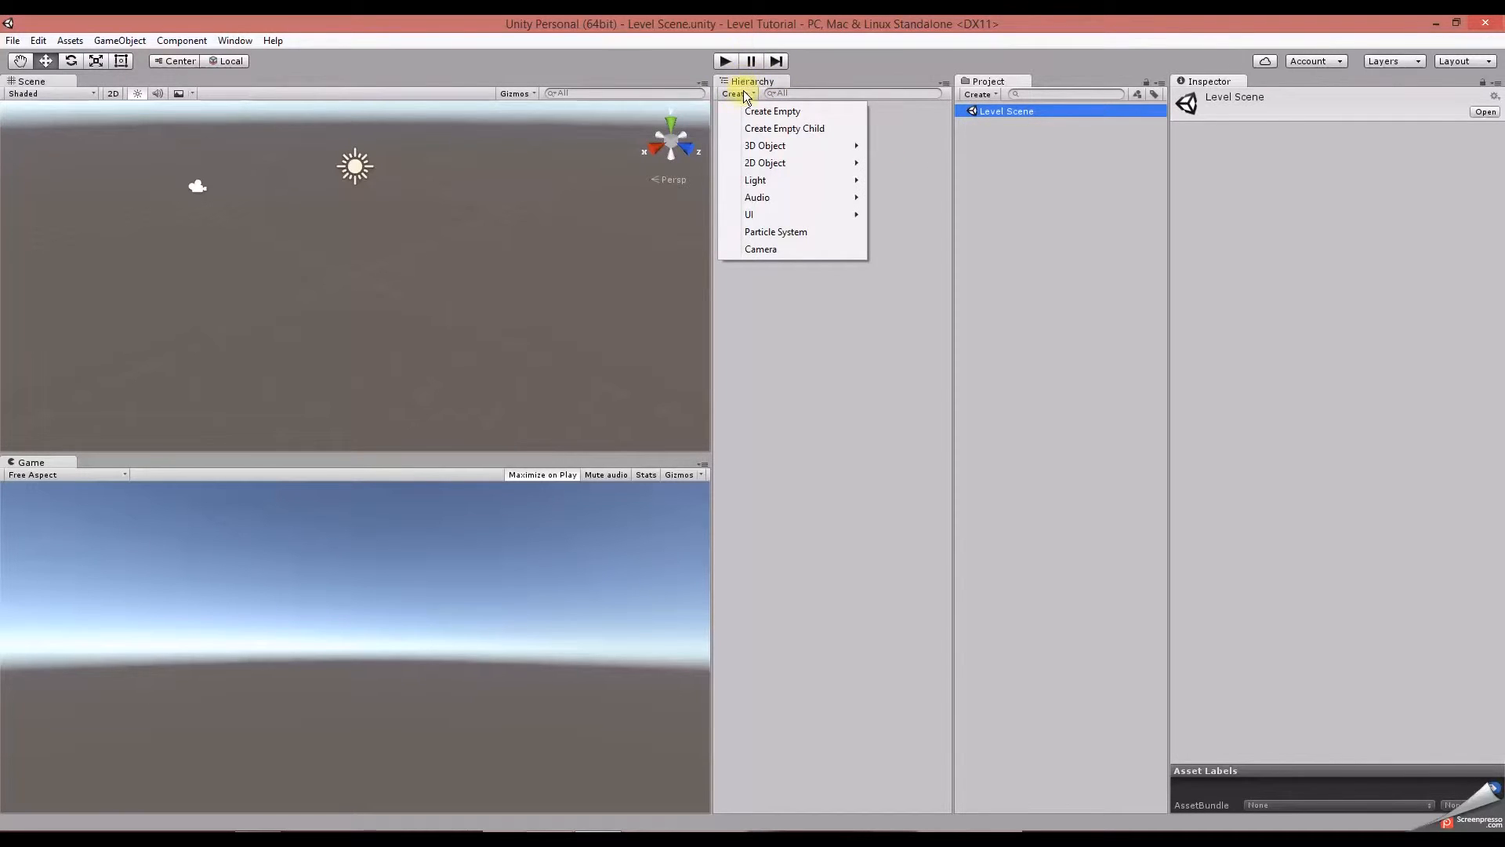
{"action": "mouse_move", "coordinate": [750, 146]}
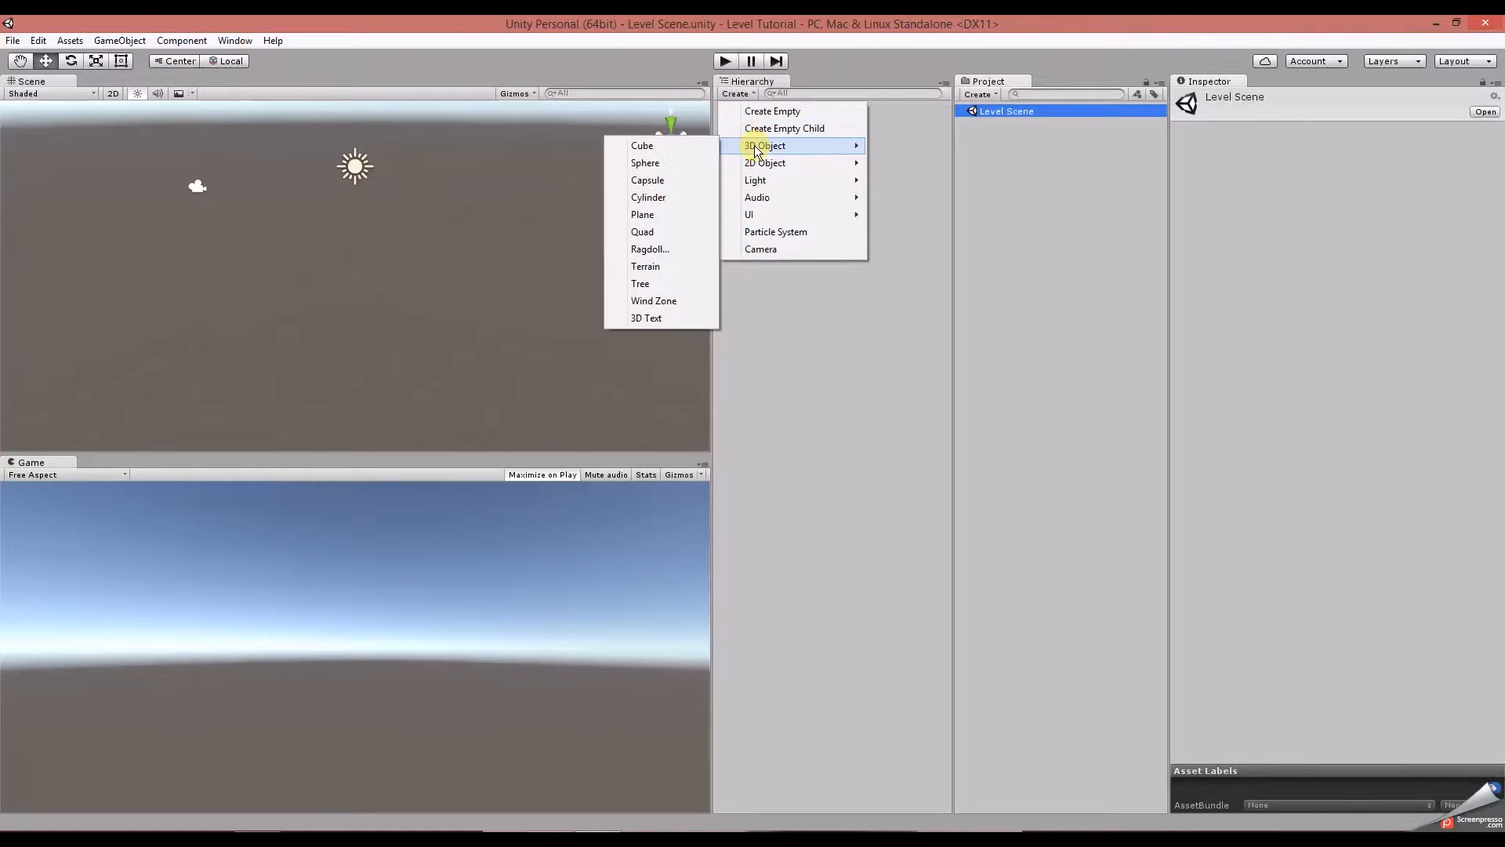
{"action": "left_click", "coordinate": [641, 214]}
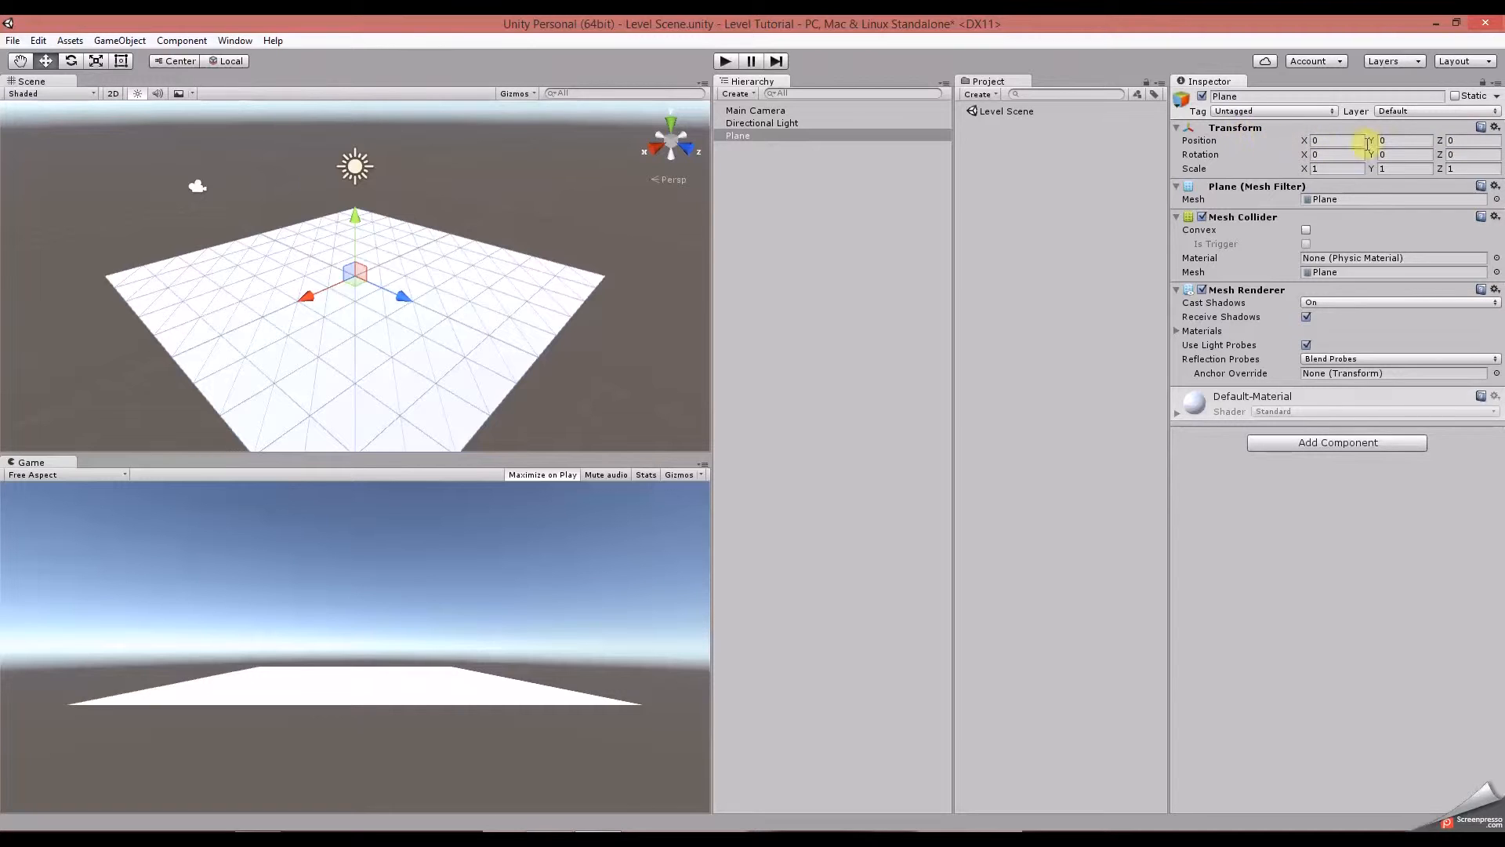
{"action": "left_click", "coordinate": [1496, 128]}
{"action": "left_click", "coordinate": [1380, 143]}
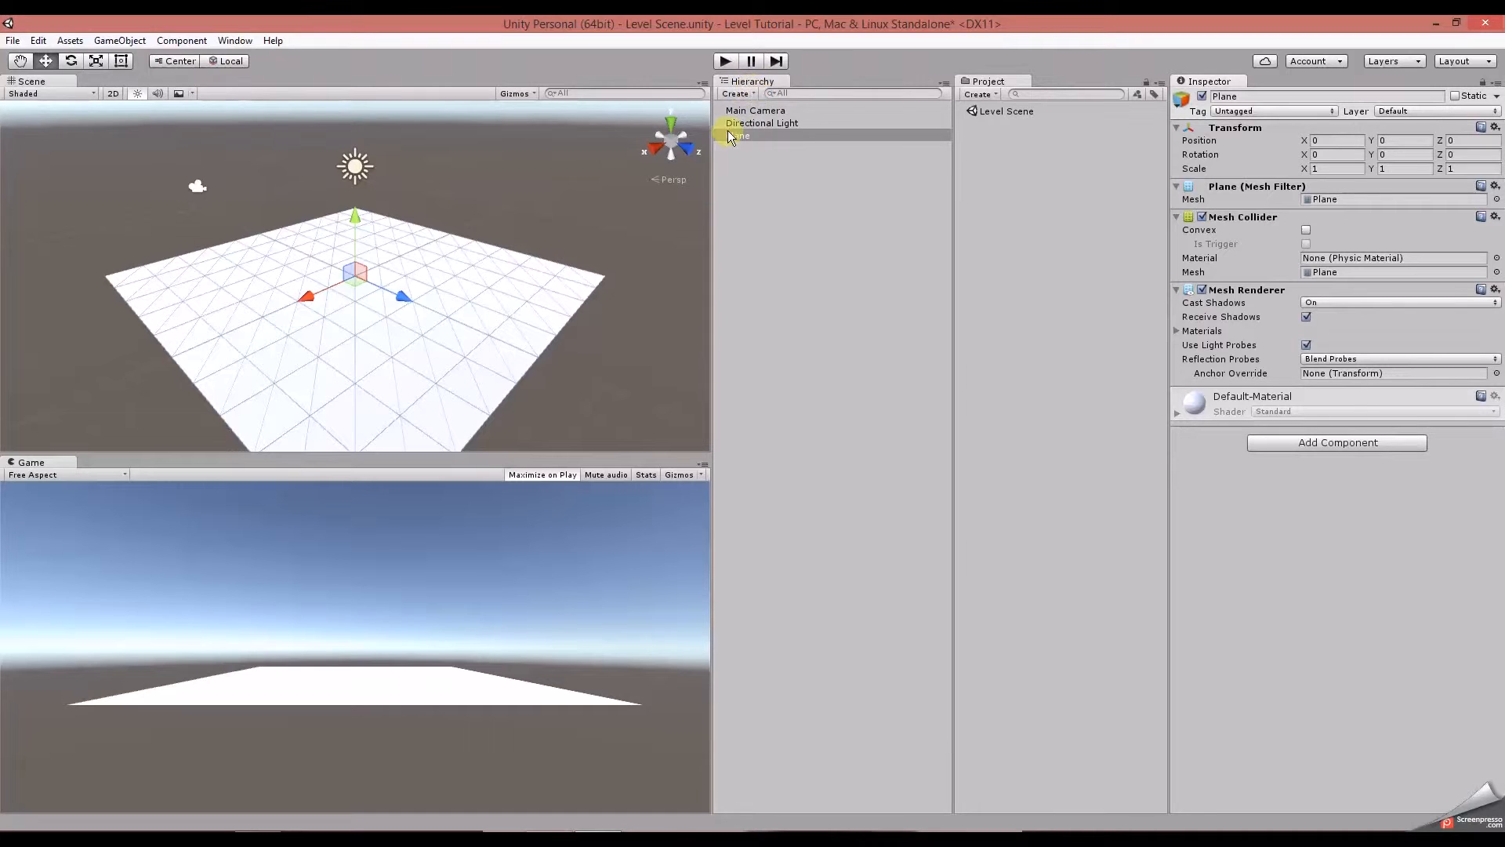
Create a new material asset named "Plane Material".
{"action": "left_click", "coordinate": [988, 95]}
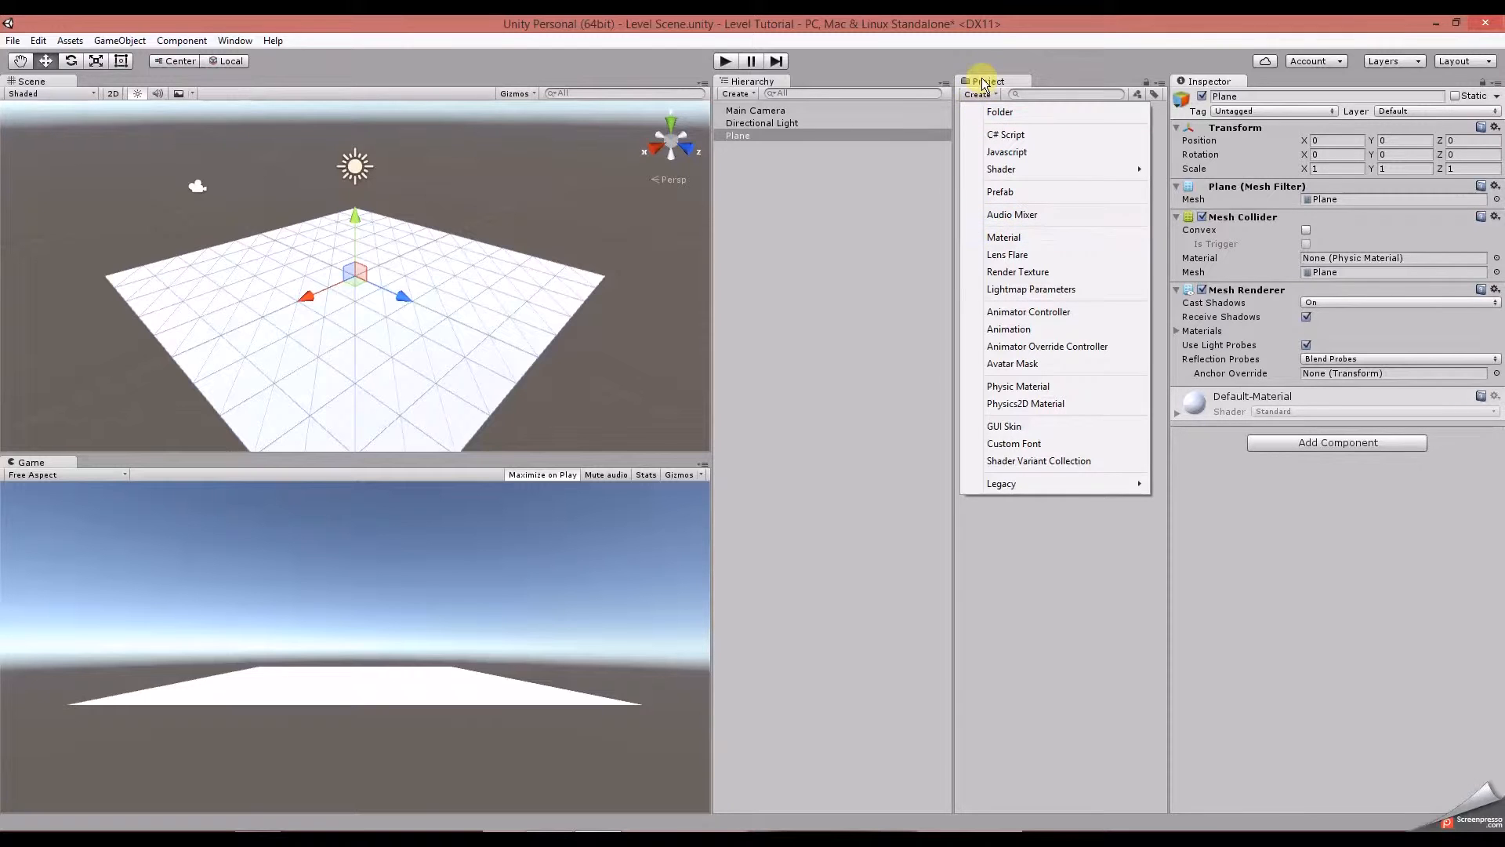
{"action": "left_click", "coordinate": [1009, 235]}
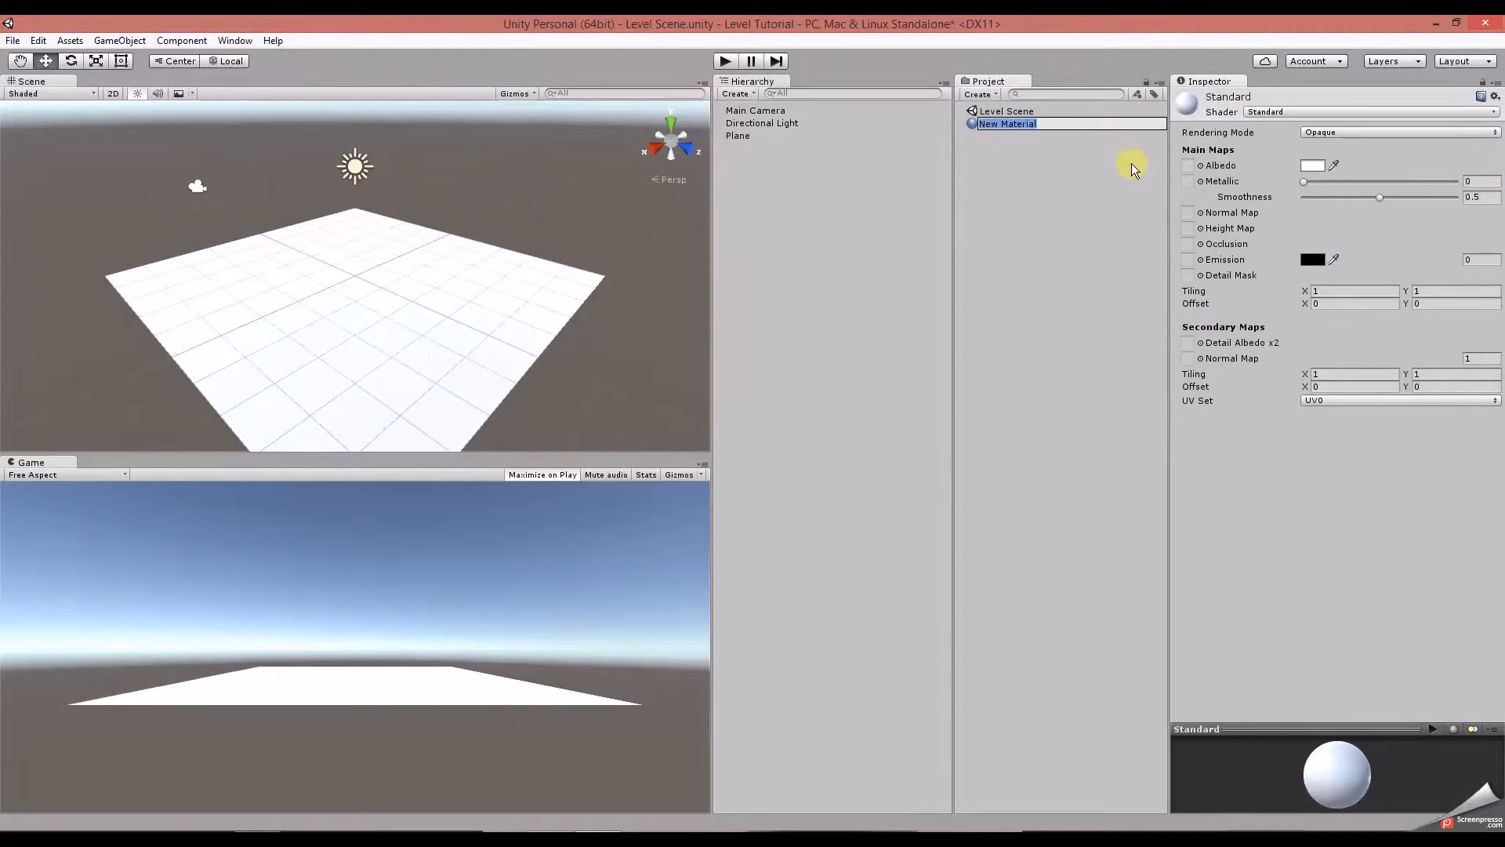
{"action": "type", "text": "Plane Materia"}
{"action": "left_click", "coordinate": [1105, 175]}
{"action": "left_click", "coordinate": [1022, 126]}
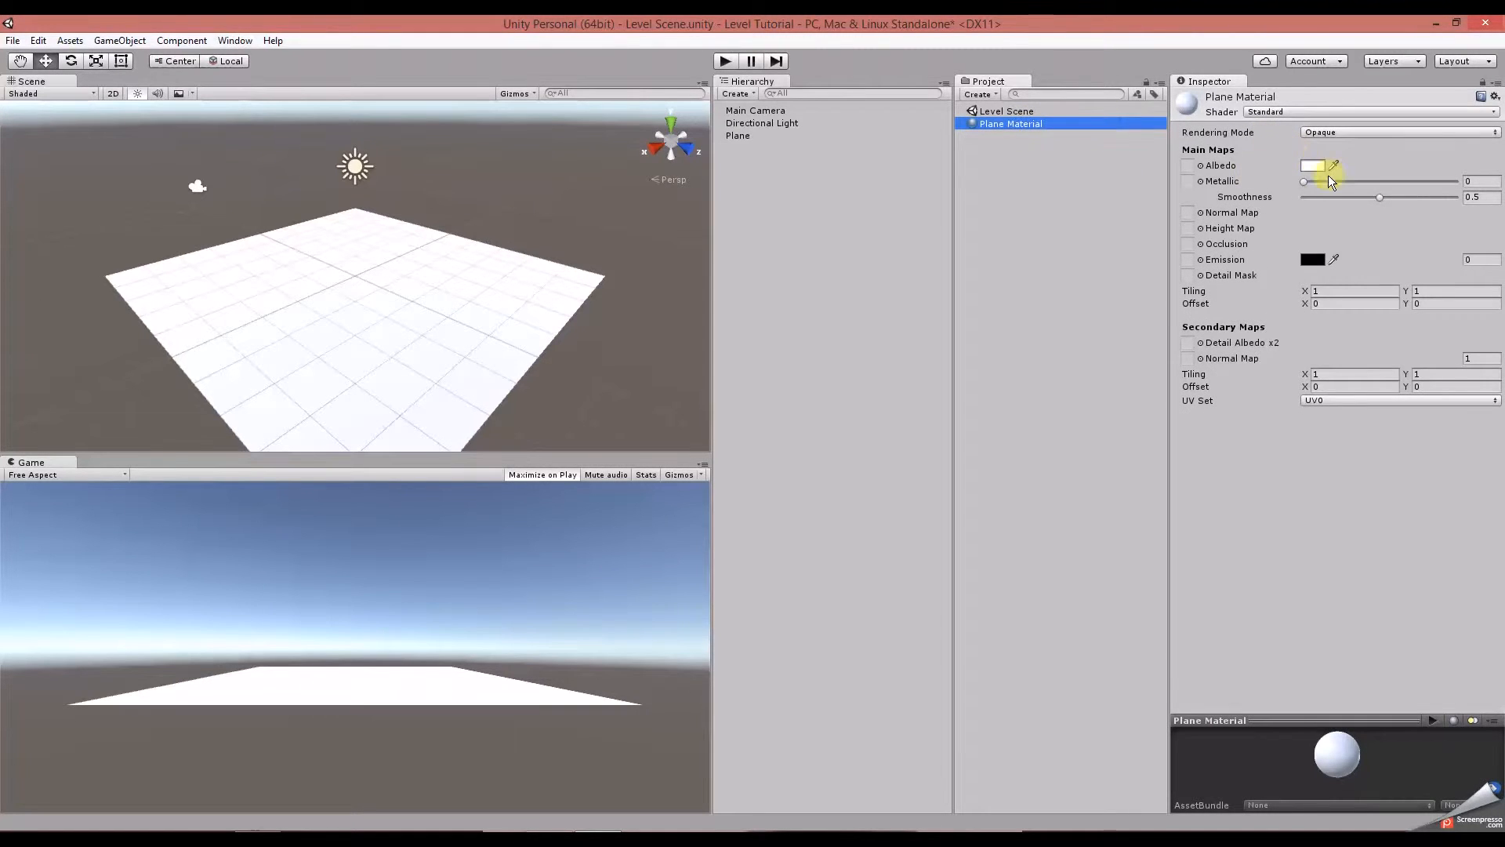
Set Plane Material's albedo color to red, about E10000, and apply the material to the plane in the scene.
{"action": "left_click", "coordinate": [1314, 166]}
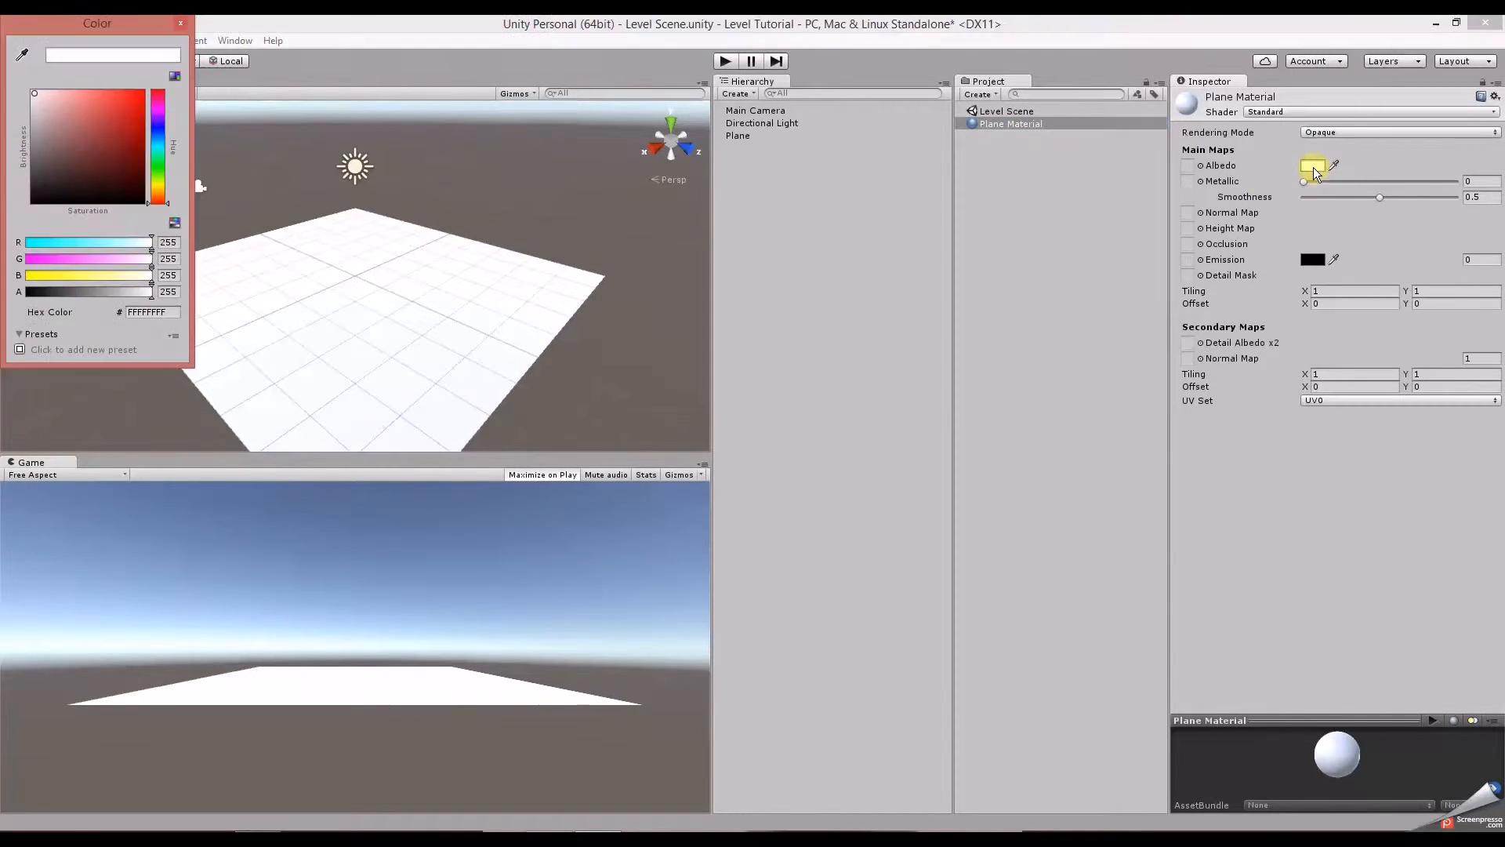
{"action": "left_click_drag", "start_coordinate": [125, 118], "coordinate": [154, 106]}
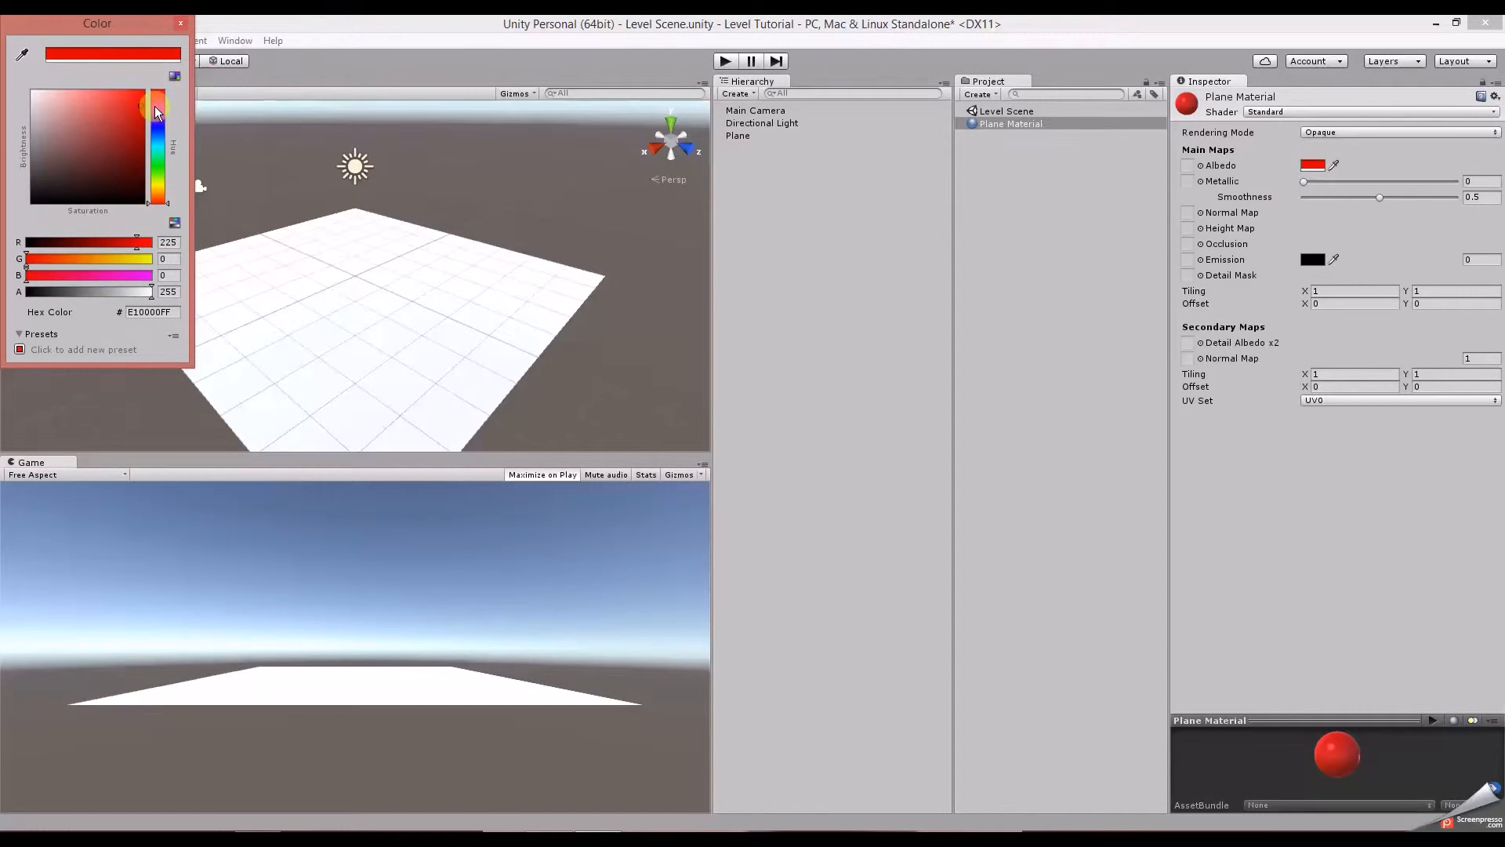
{"action": "left_click", "coordinate": [181, 23]}
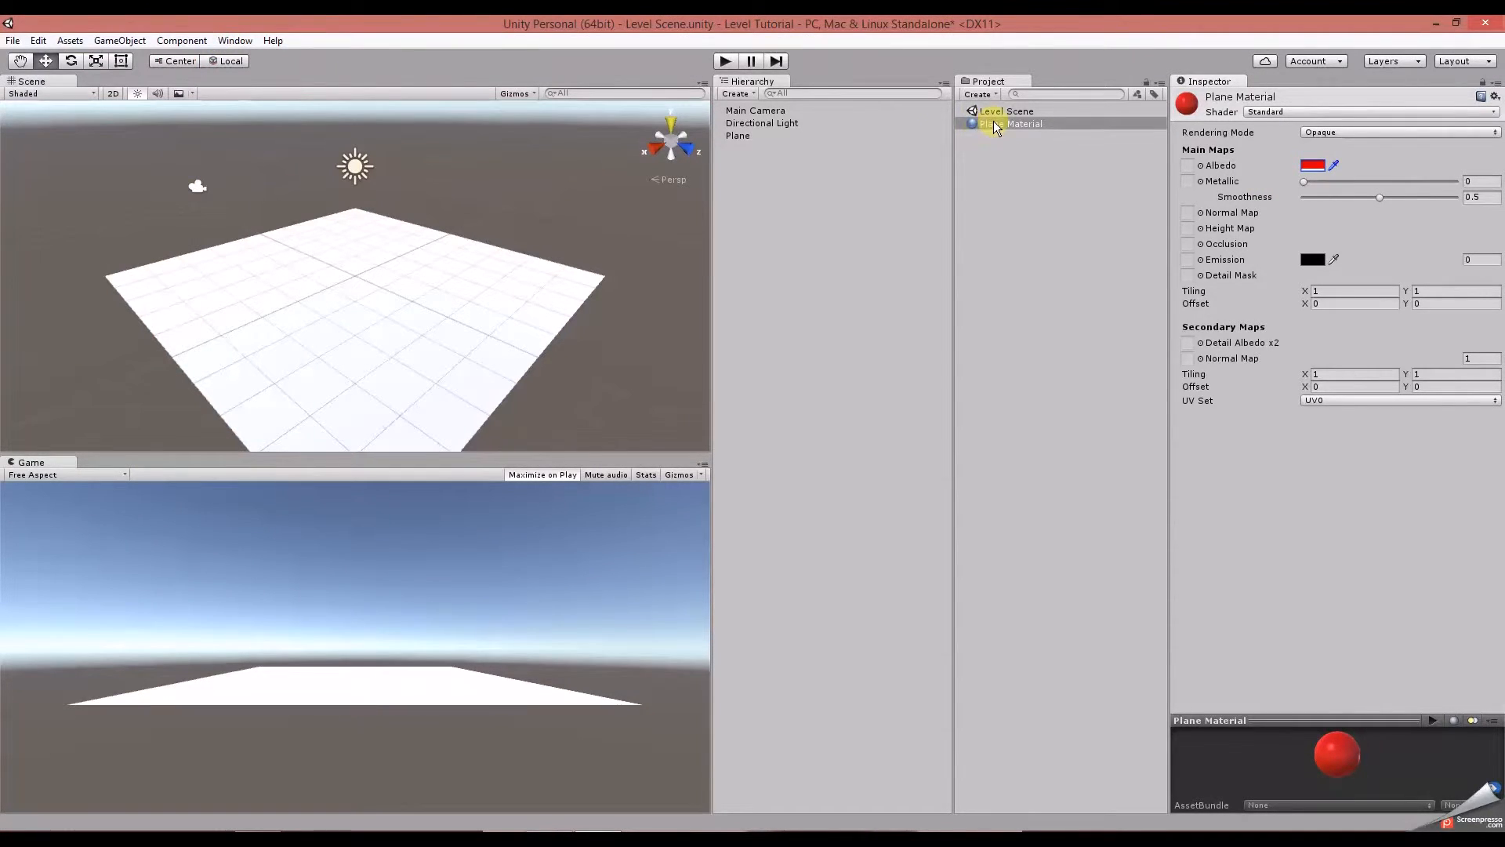
{"action": "left_click_drag", "start_coordinate": [991, 124], "coordinate": [420, 327]}
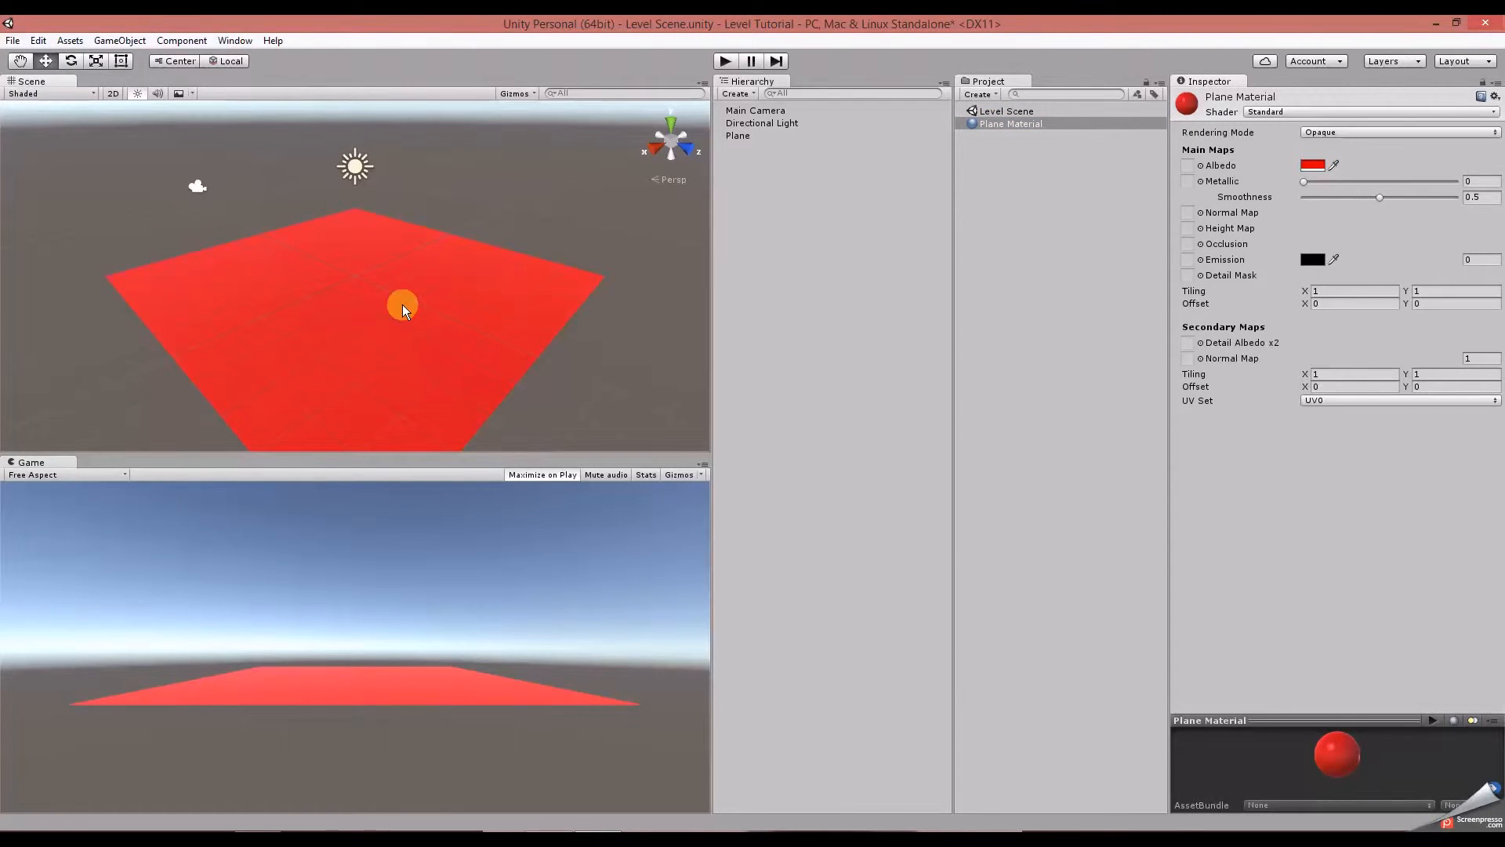
Save the scene and import the Characters asset package with all its items.
{"action": "key", "text": "ctrl+s"}
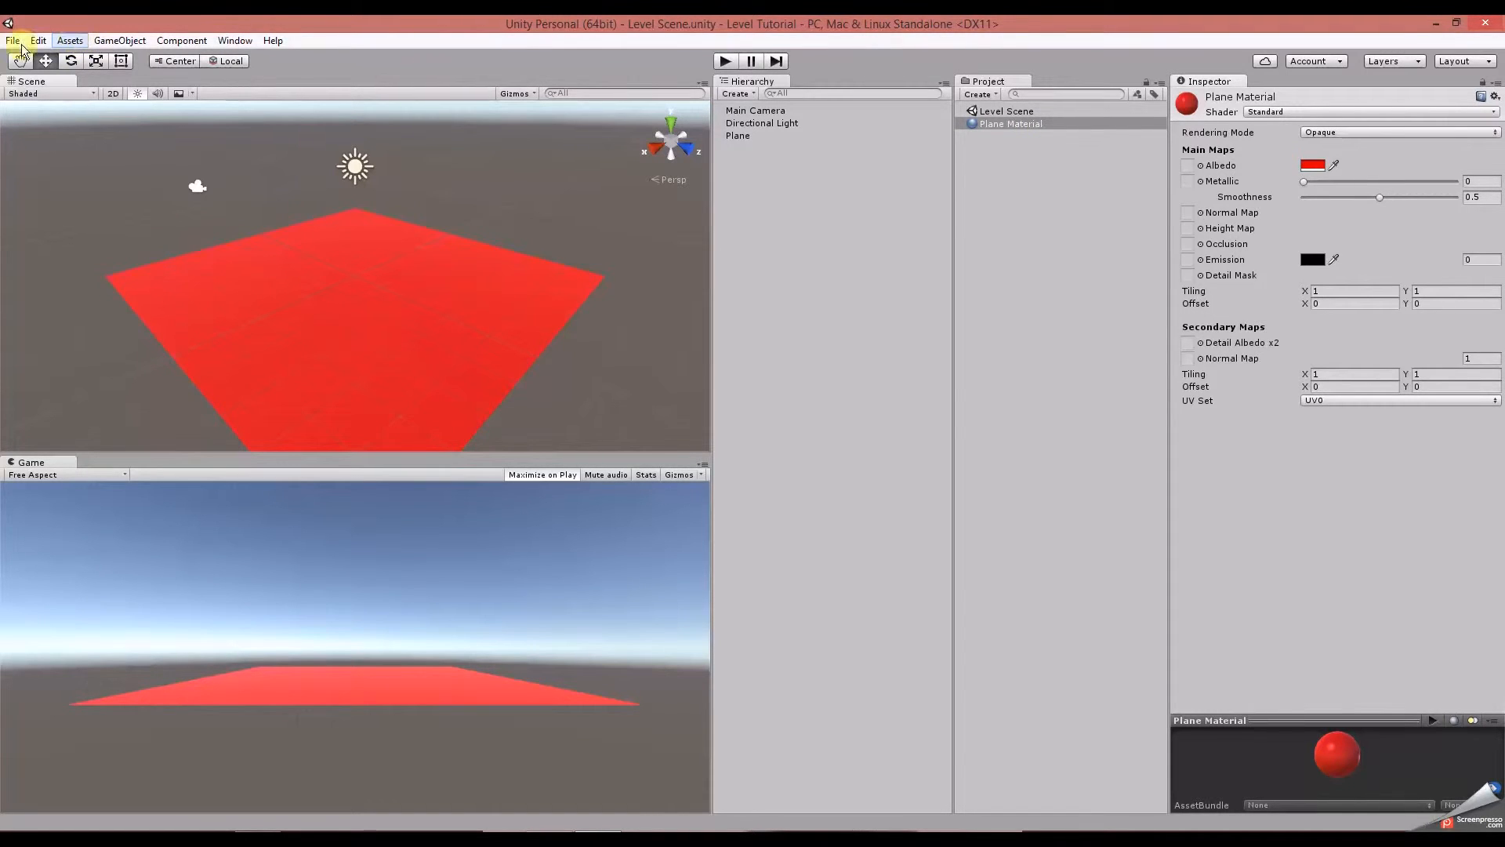
{"action": "left_click", "coordinate": [69, 43]}
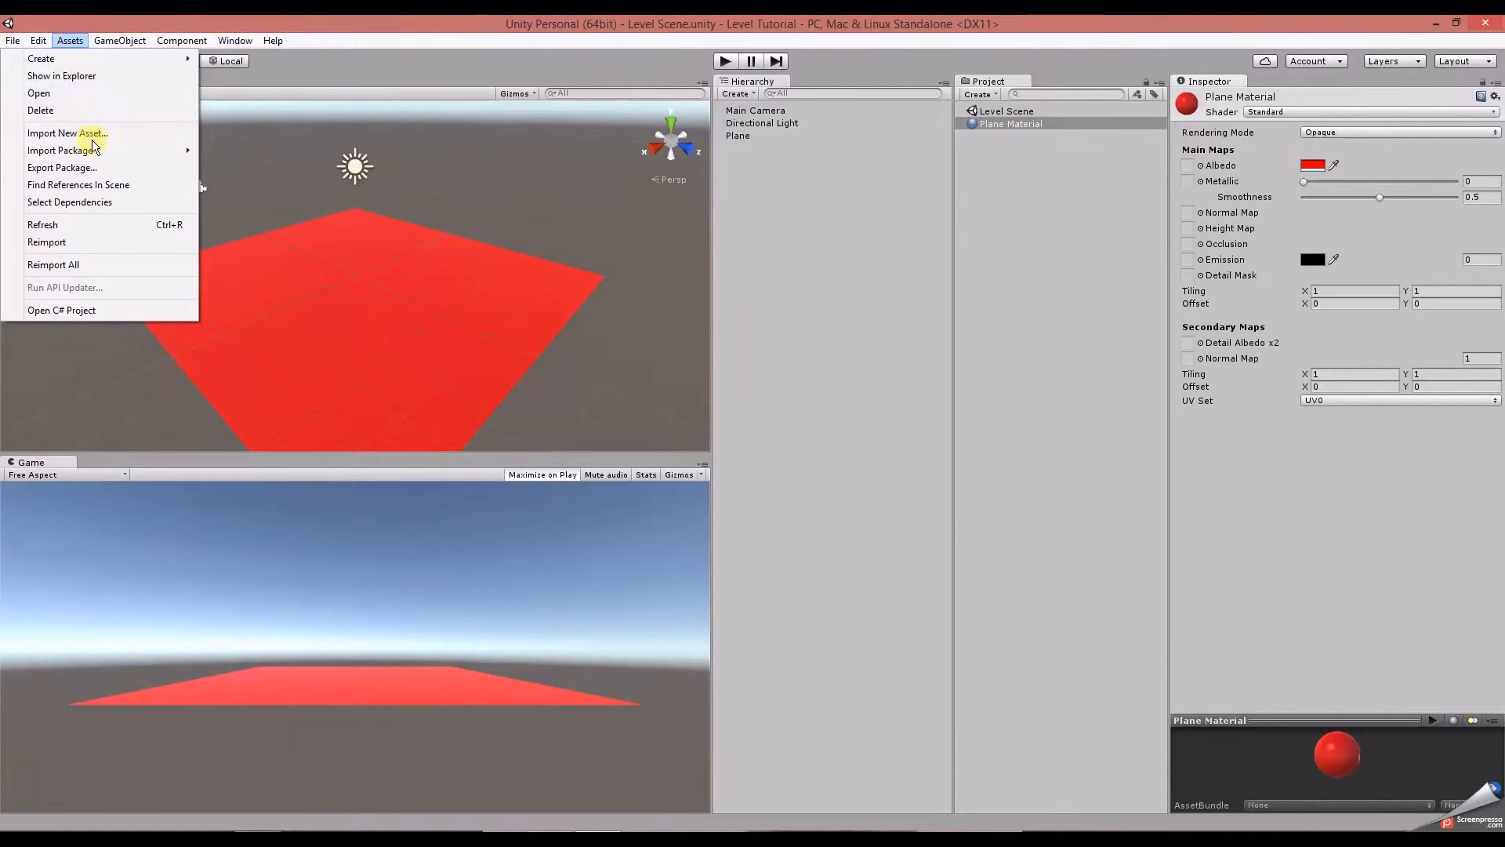
{"action": "mouse_move", "coordinate": [102, 150]}
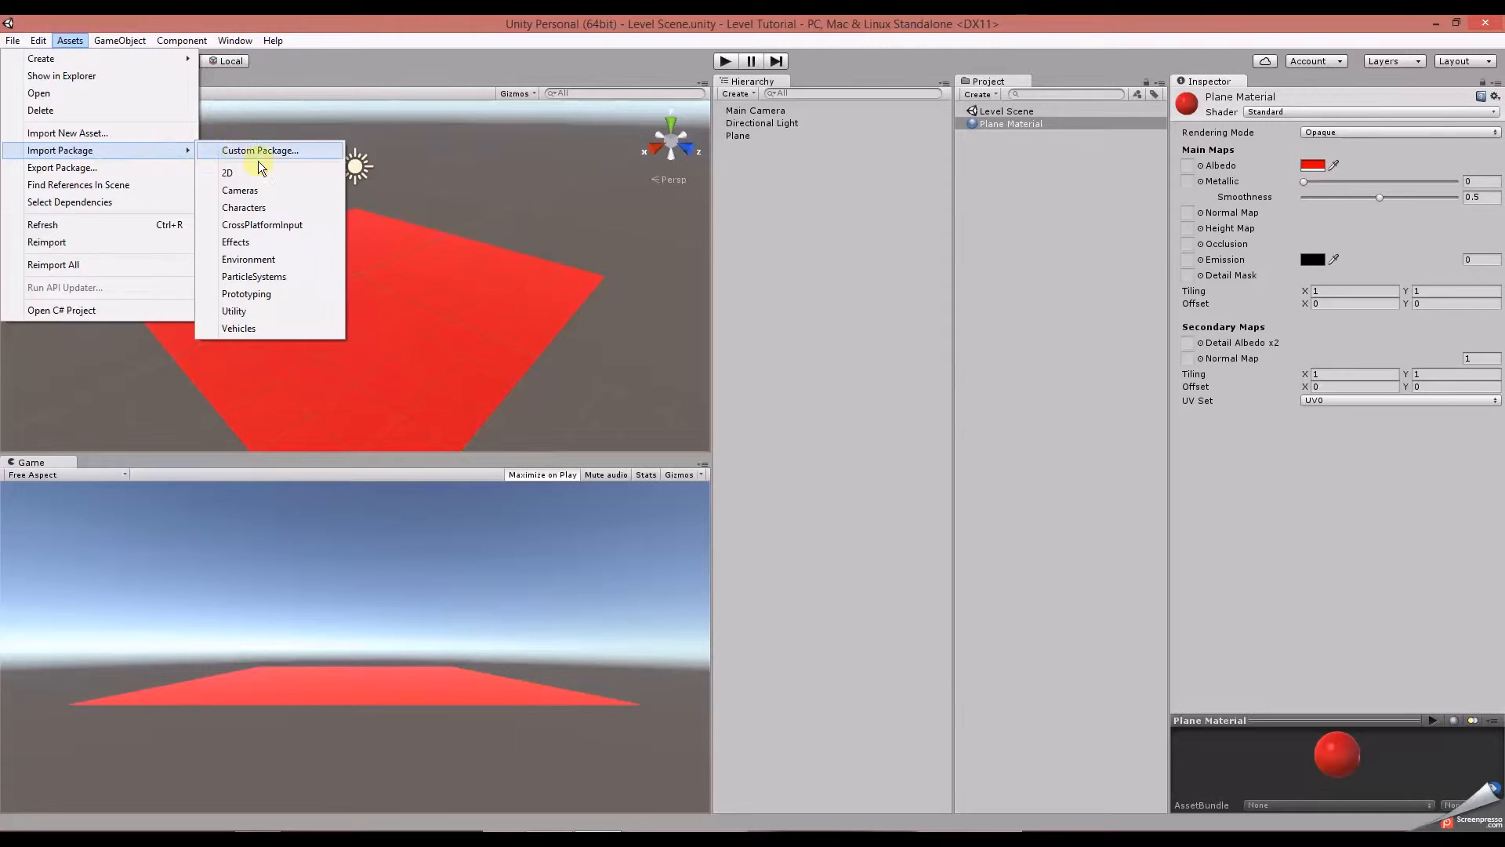
{"action": "left_click", "coordinate": [254, 210]}
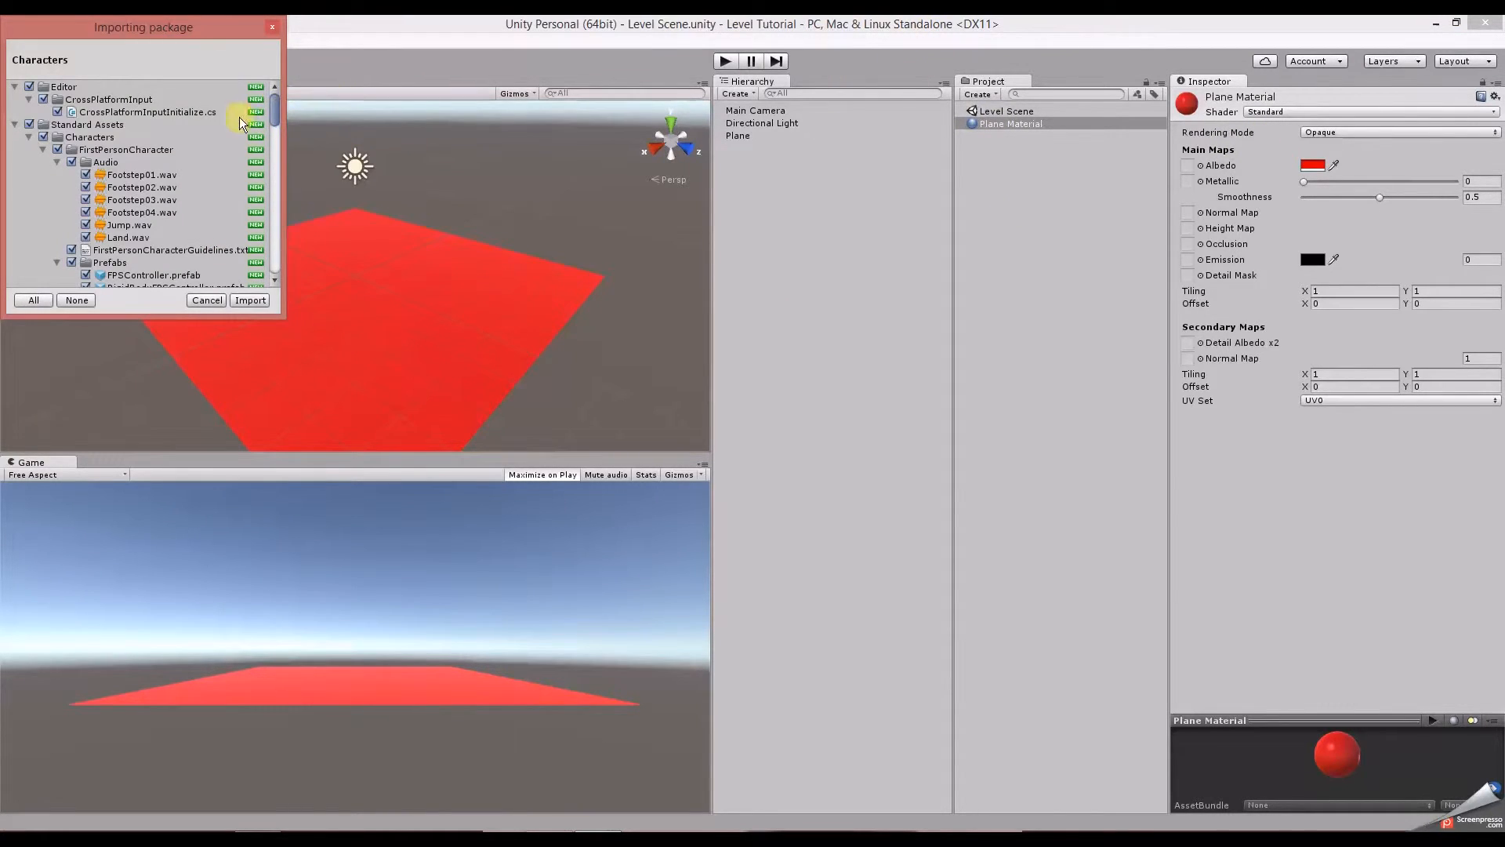
{"action": "left_click_drag", "start_coordinate": [272, 115], "coordinate": [276, 103]}
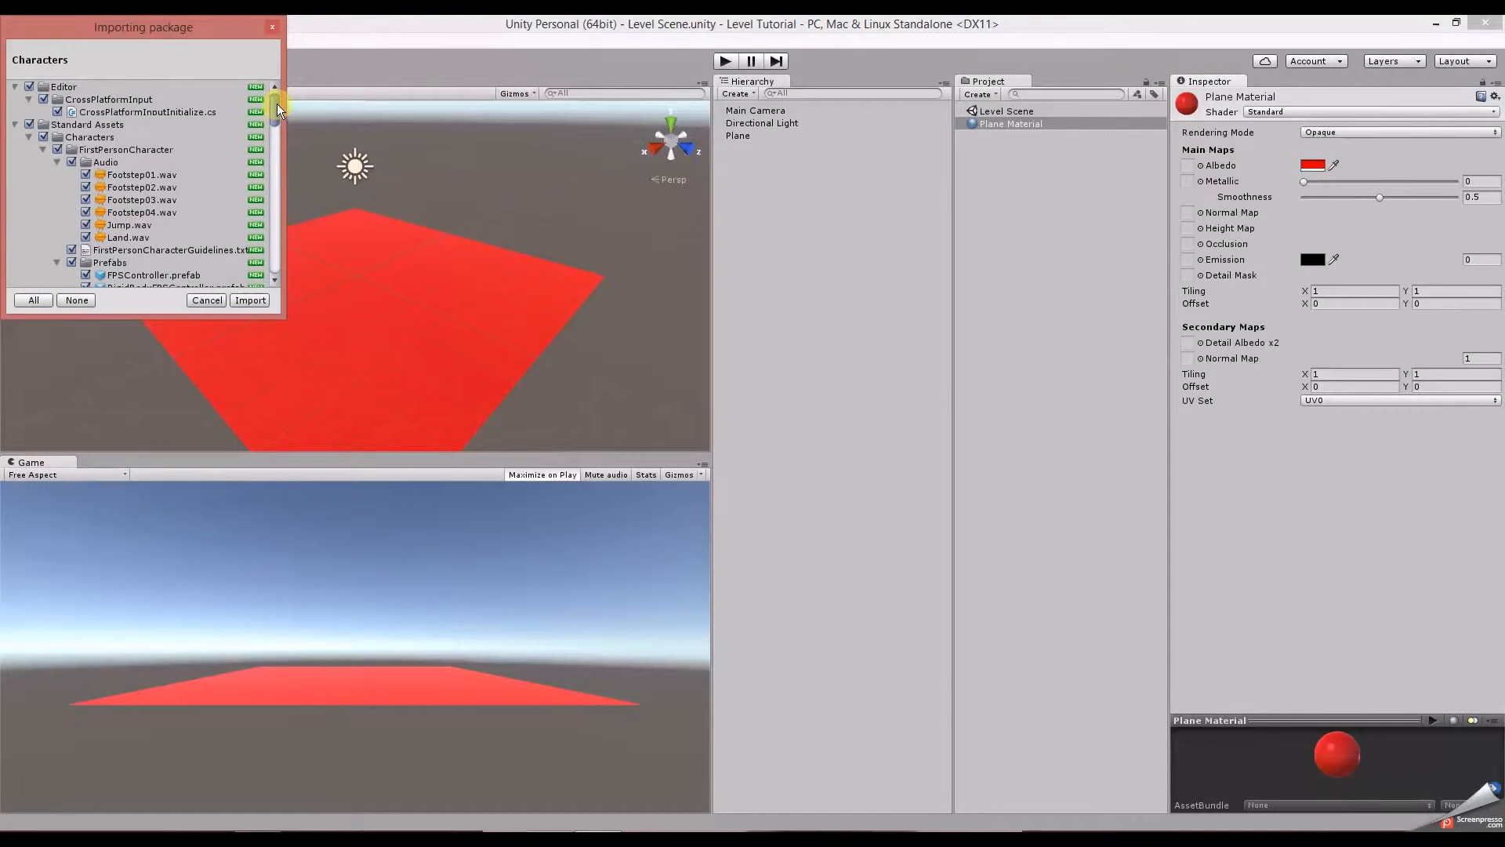
{"action": "left_click", "coordinate": [238, 301]}
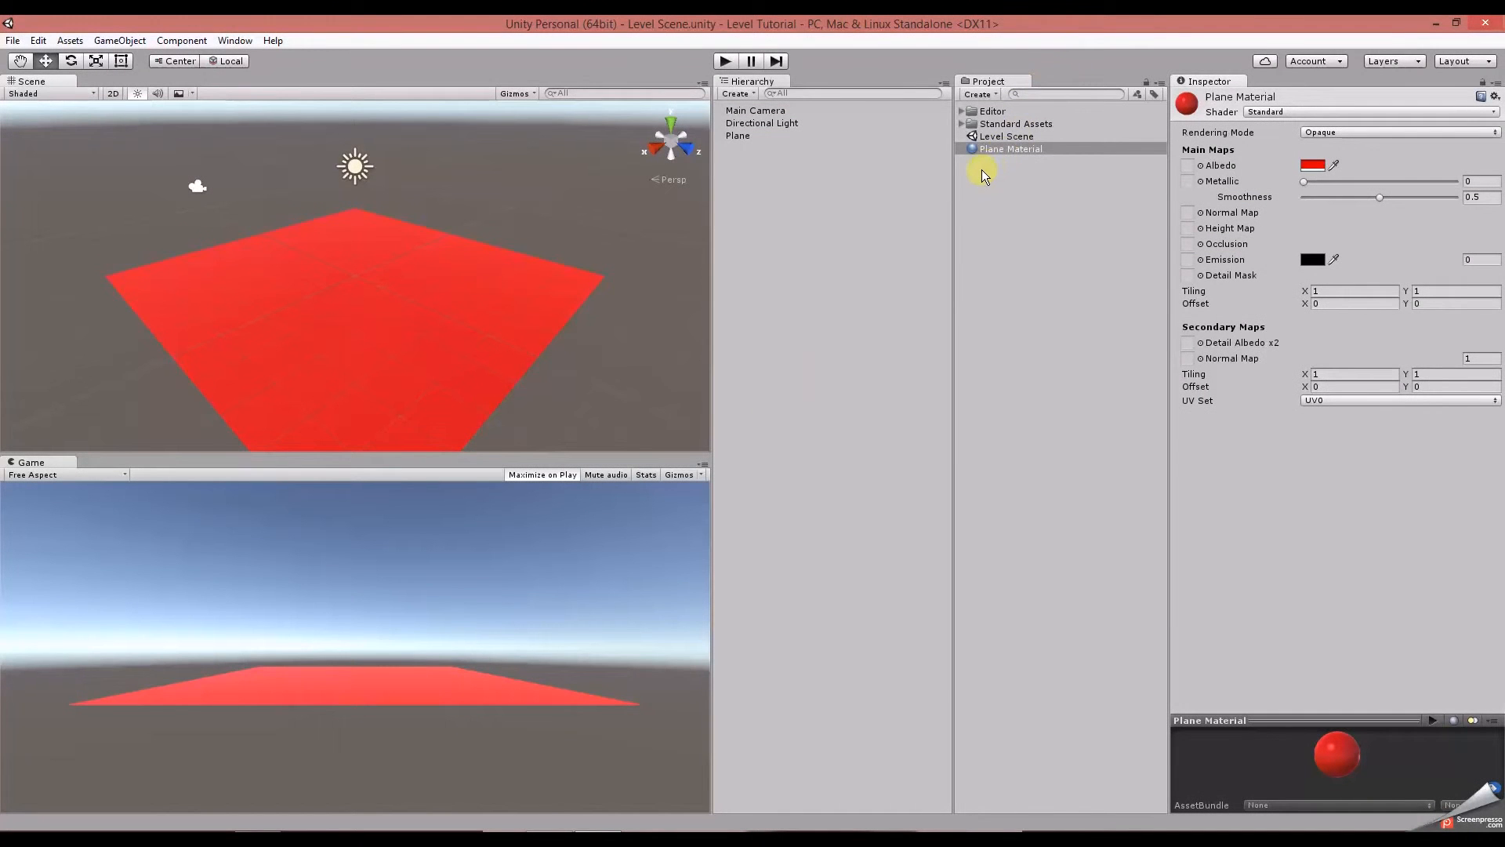
Place the FPSController prefab from Standard Assets, Characters, FirstPersonCharacter, Prefabs near the center of the red plane.
{"action": "left_click", "coordinate": [962, 124]}
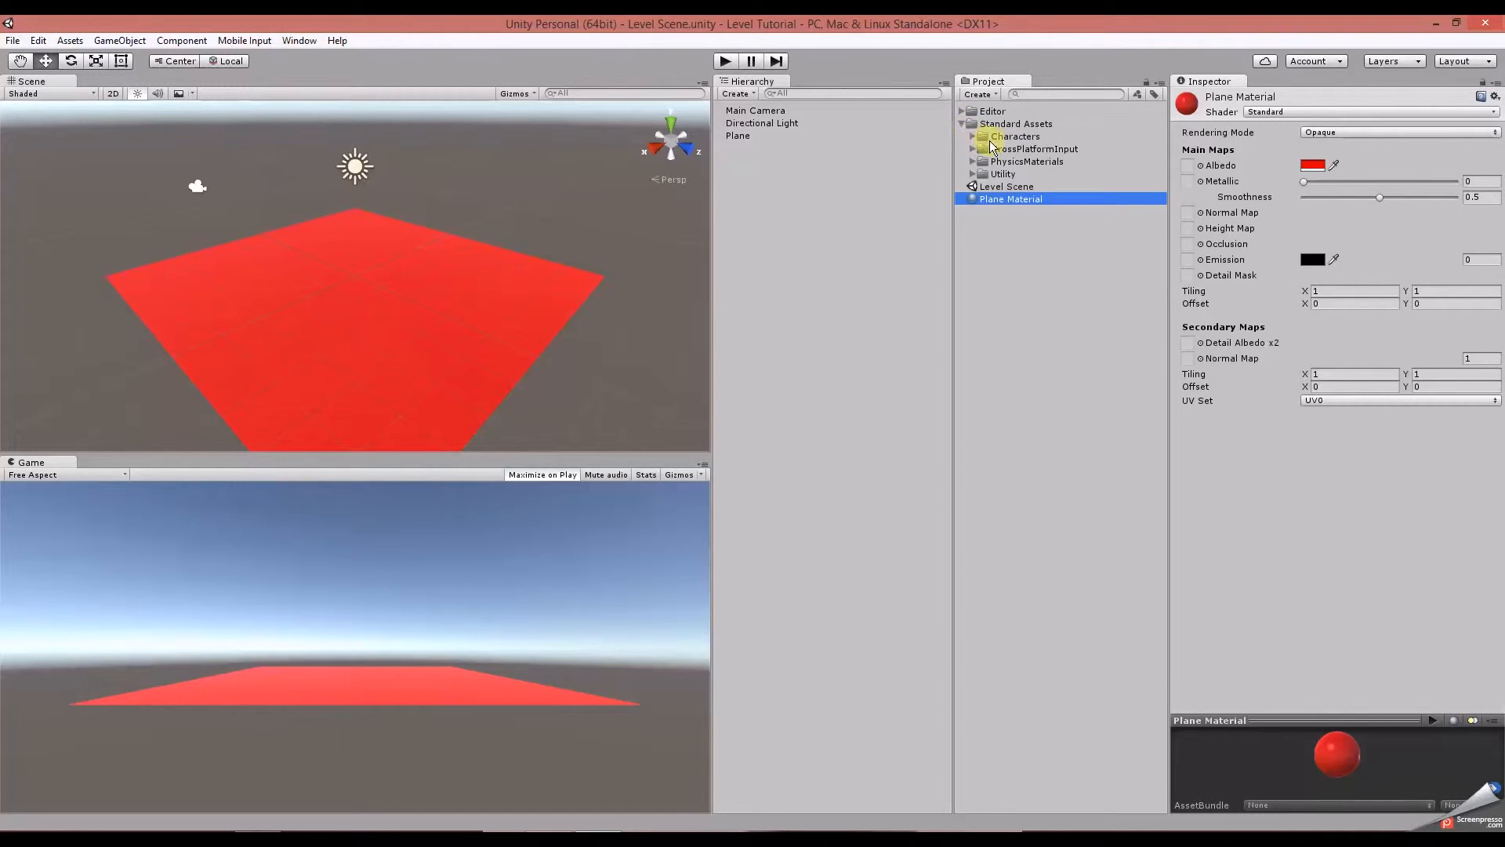
{"action": "left_click", "coordinate": [973, 138]}
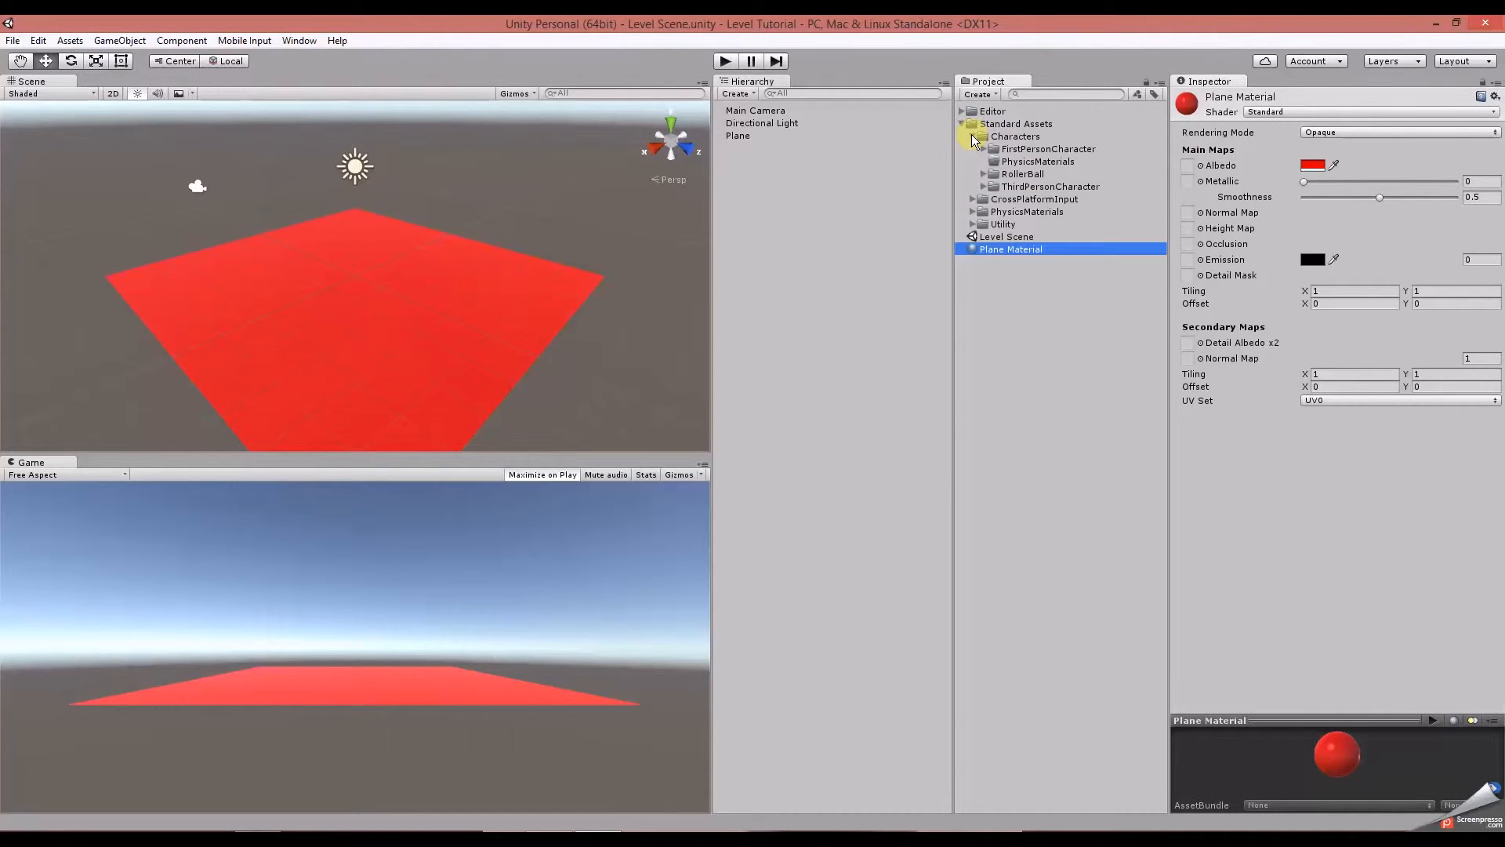
{"action": "left_click", "coordinate": [987, 152]}
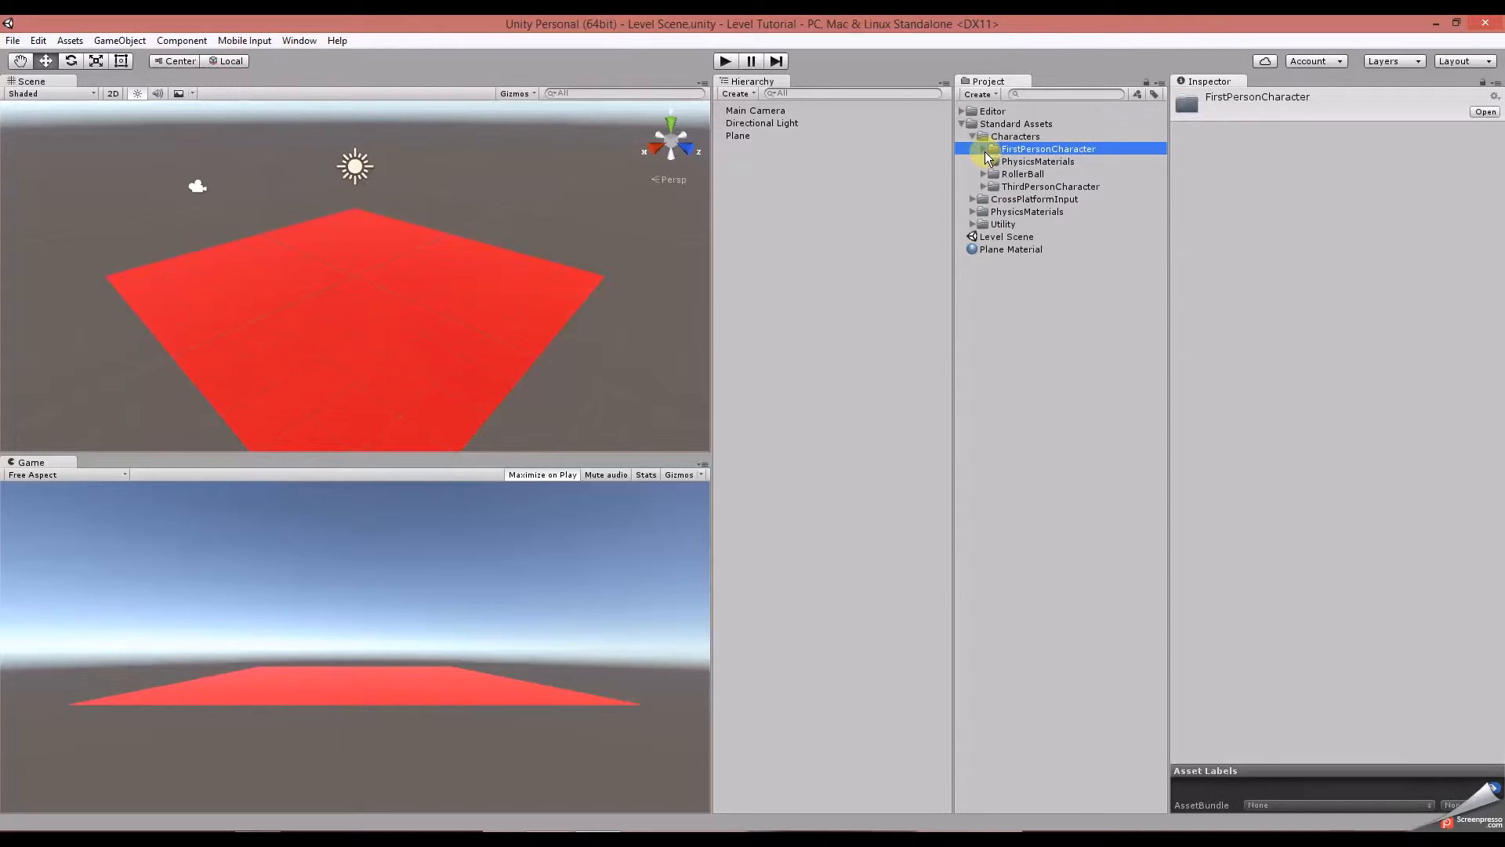
{"action": "left_click", "coordinate": [981, 149]}
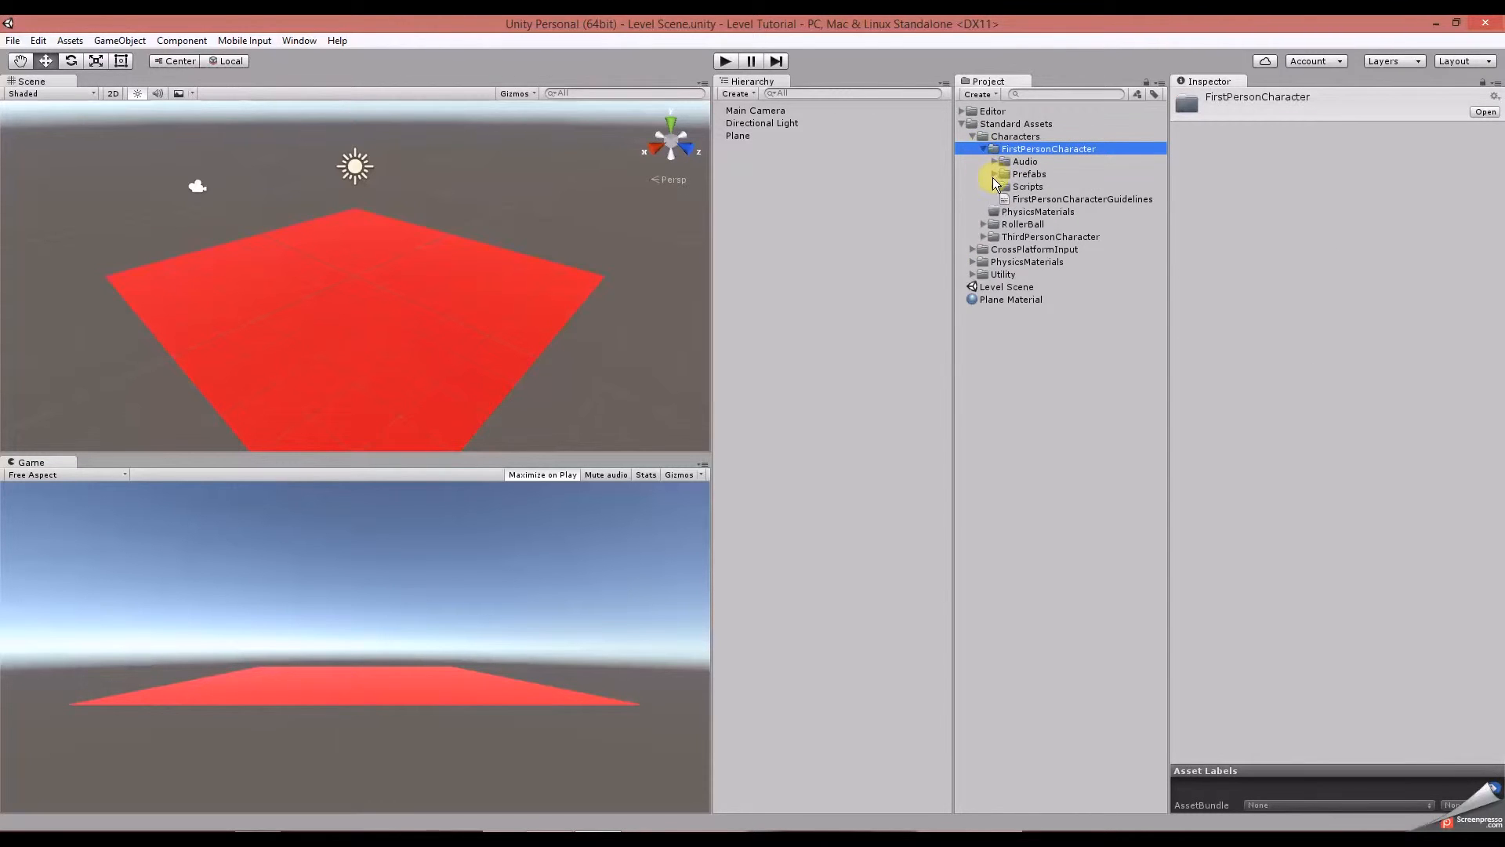
{"action": "left_click", "coordinate": [995, 174]}
{"action": "left_click", "coordinate": [1055, 187]}
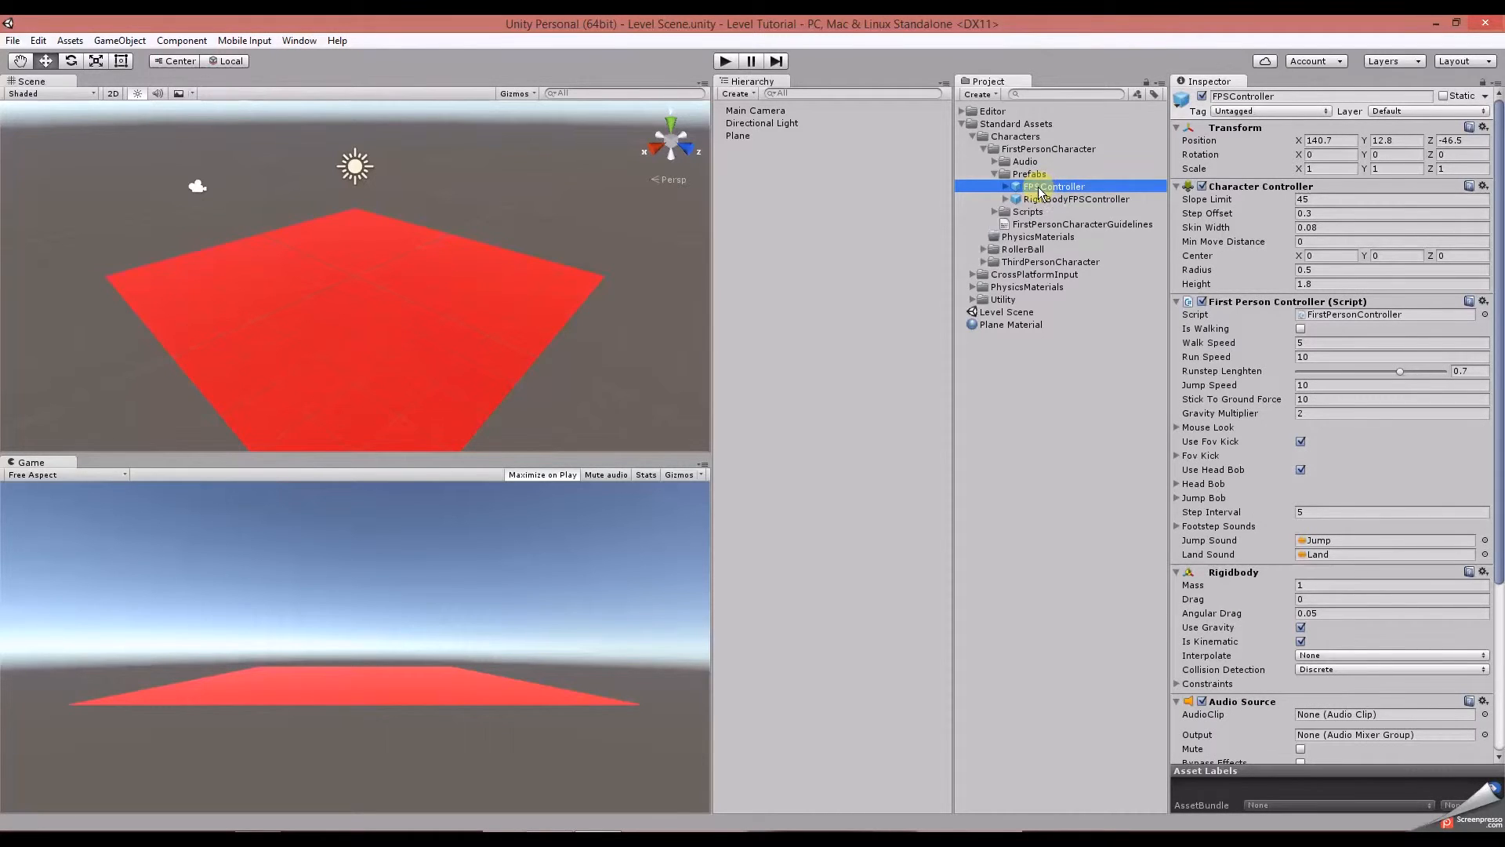
{"action": "left_click_drag", "start_coordinate": [1043, 192], "coordinate": [366, 284]}
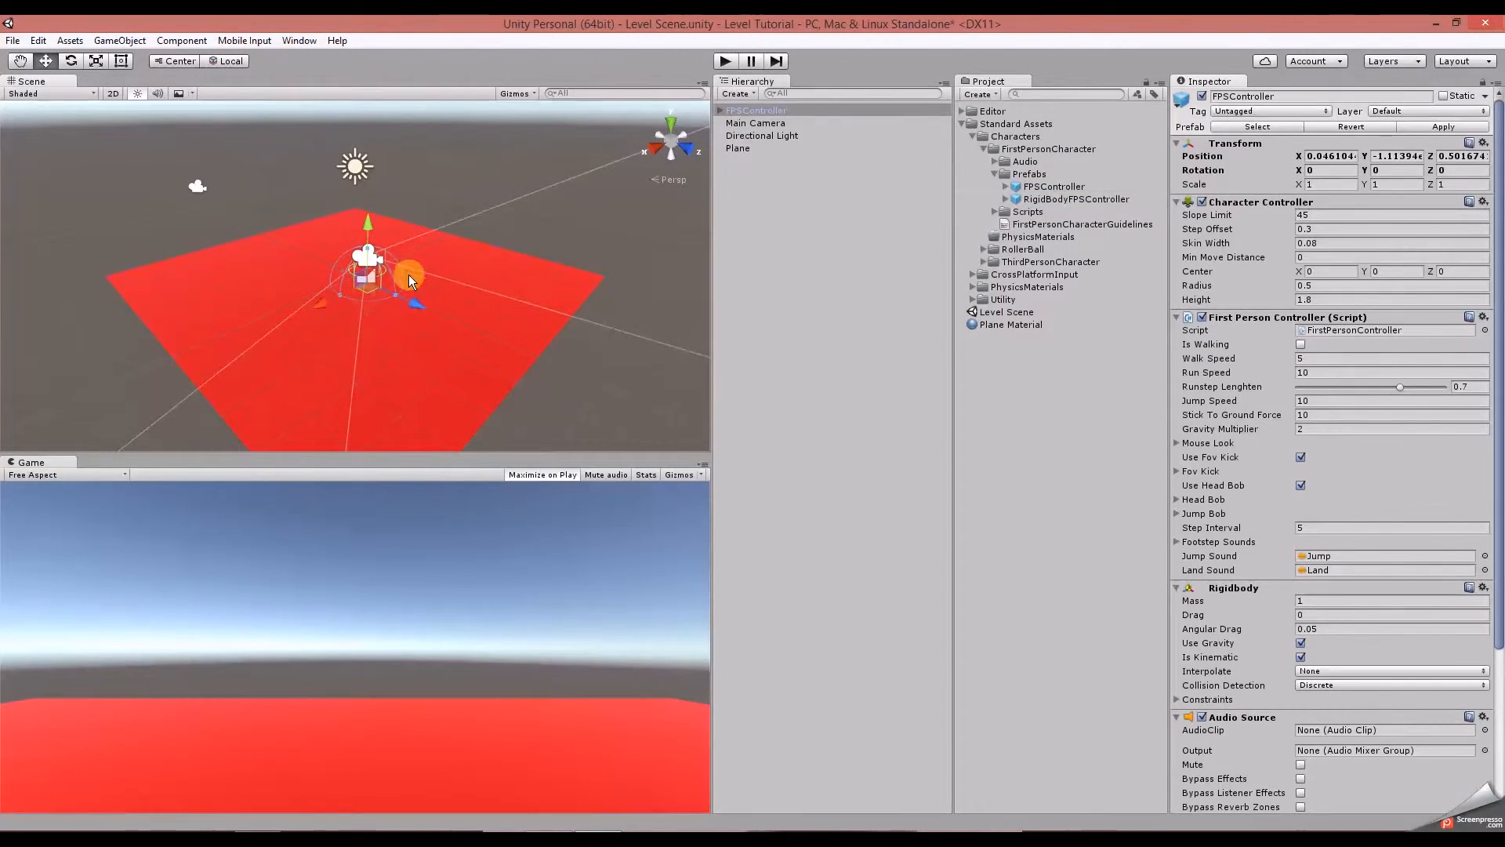
Raise the FPSController above the red plane to a Y position of about 1.73 and save the scene.
{"action": "key", "text": "f"}
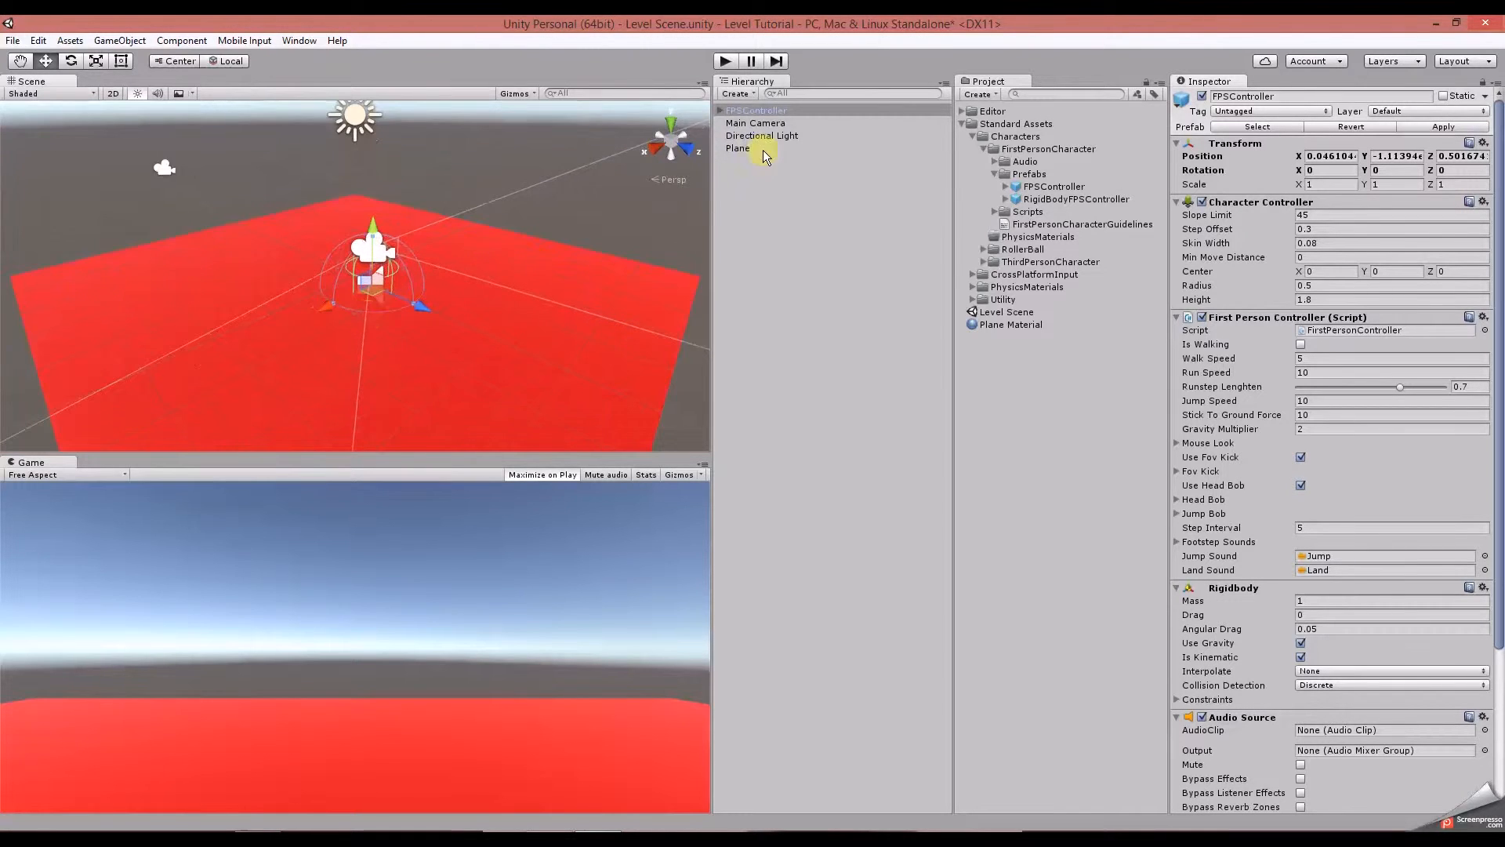
{"action": "left_click", "coordinate": [756, 111]}
{"action": "double_click", "coordinate": [756, 111]}
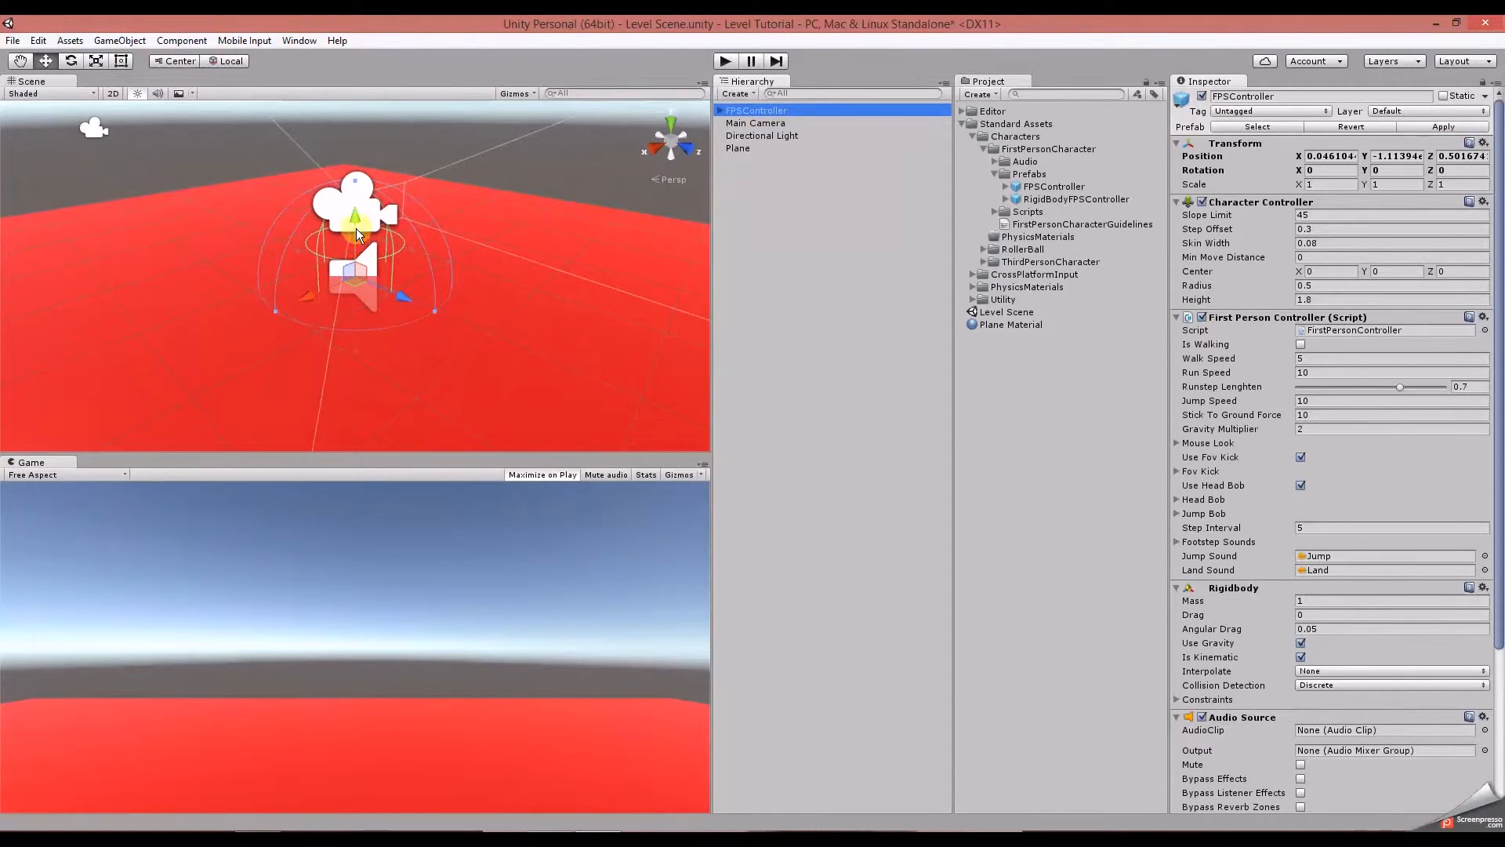
{"action": "left_click_drag", "start_coordinate": [354, 219], "coordinate": [360, 91]}
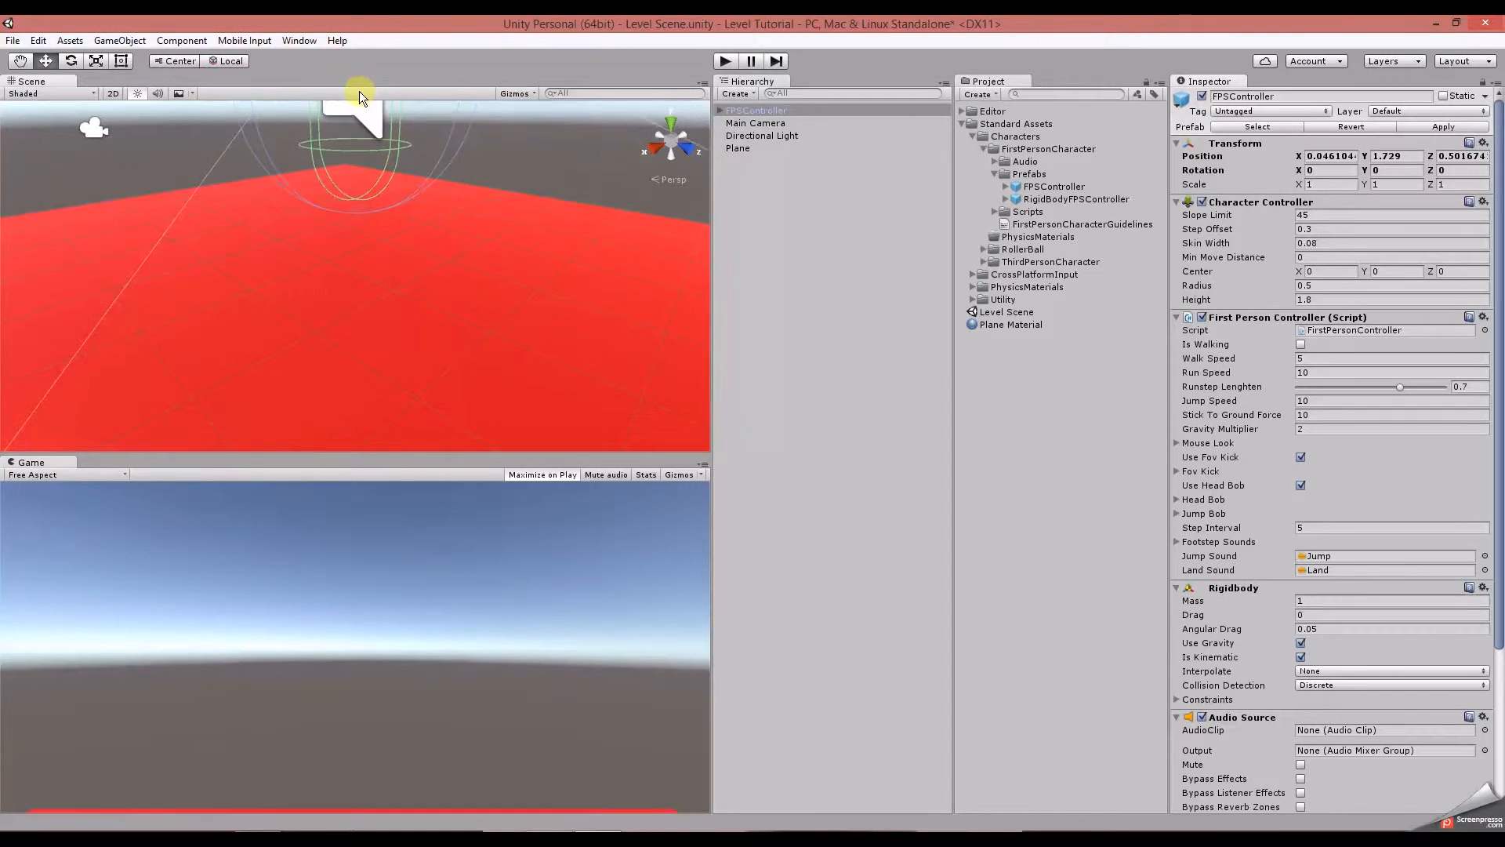
{"action": "scroll", "coordinate": [396, 251], "scroll_direction": "down", "scroll_amount": 2}
{"action": "scroll", "coordinate": [415, 251], "scroll_direction": "down", "scroll_amount": 3}
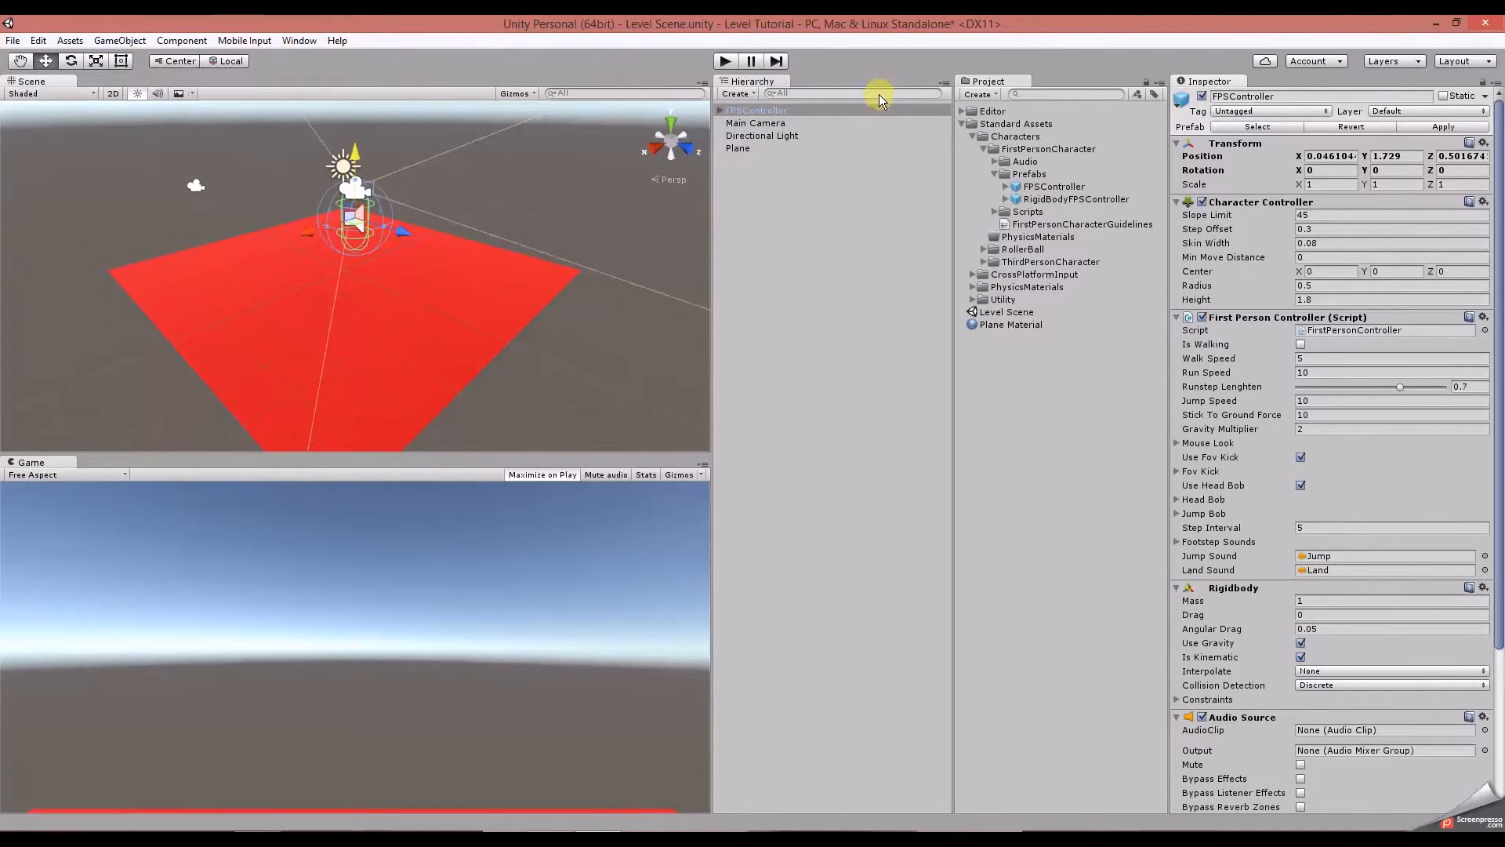
{"action": "key", "text": "ctrl+s"}
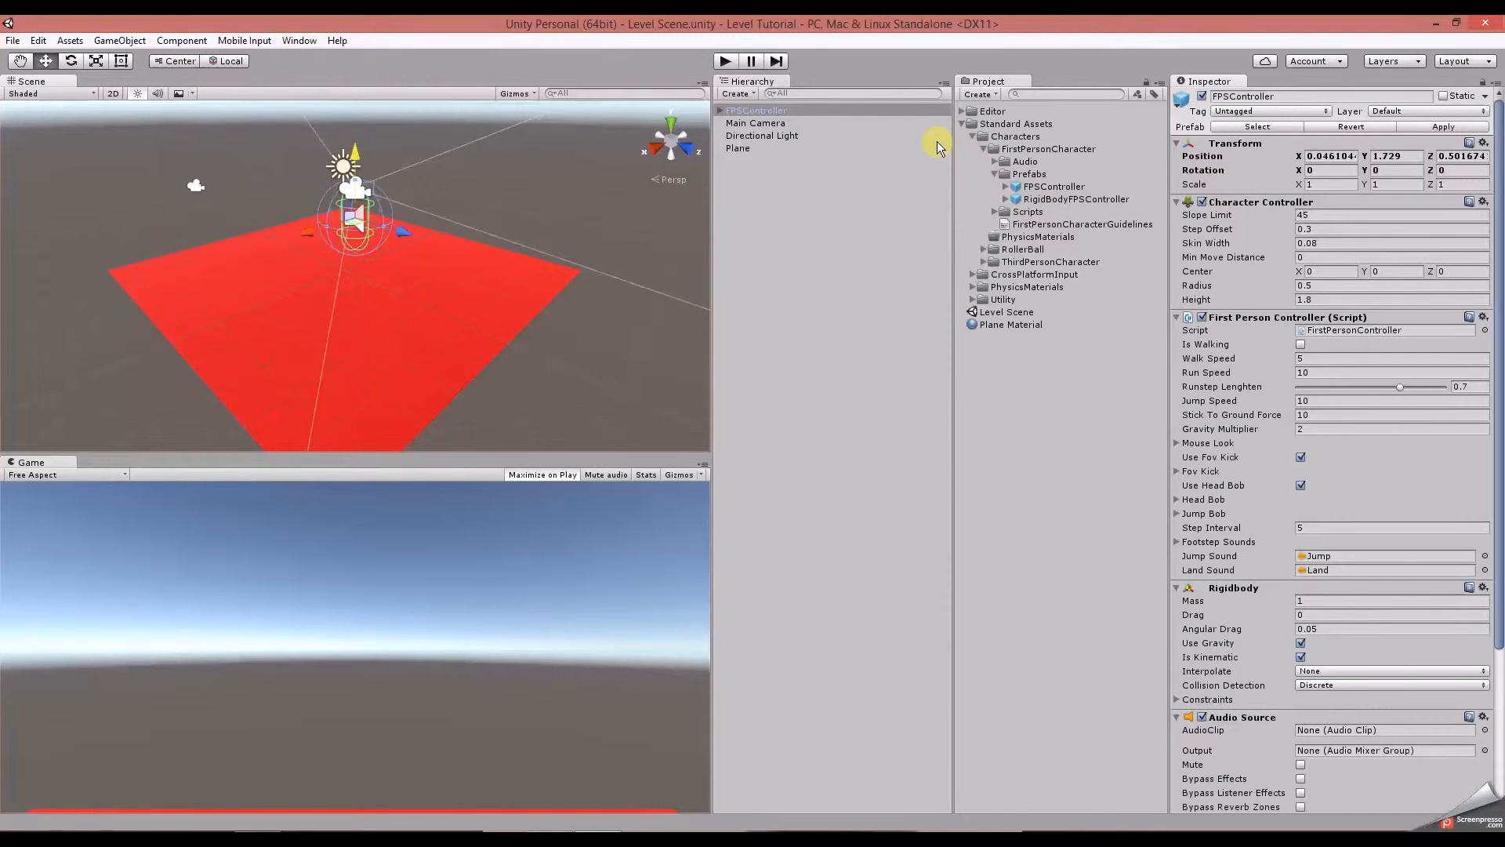
Play-test the scene by walking the first-person character in all directions and jumping, and stop the game.
{"action": "left_click", "coordinate": [726, 66]}
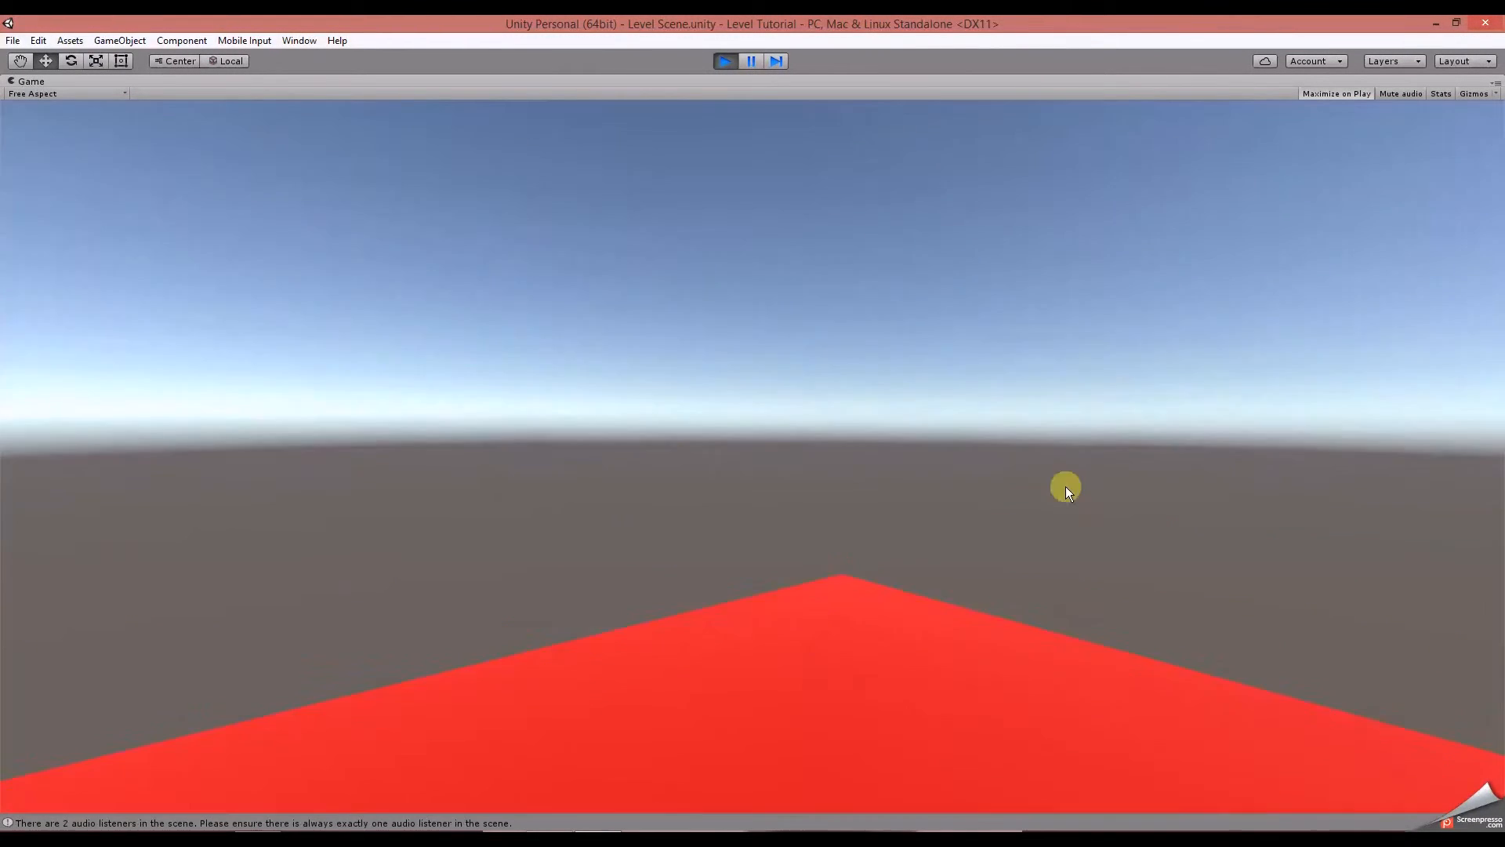
{"action": "key", "text": "w"}
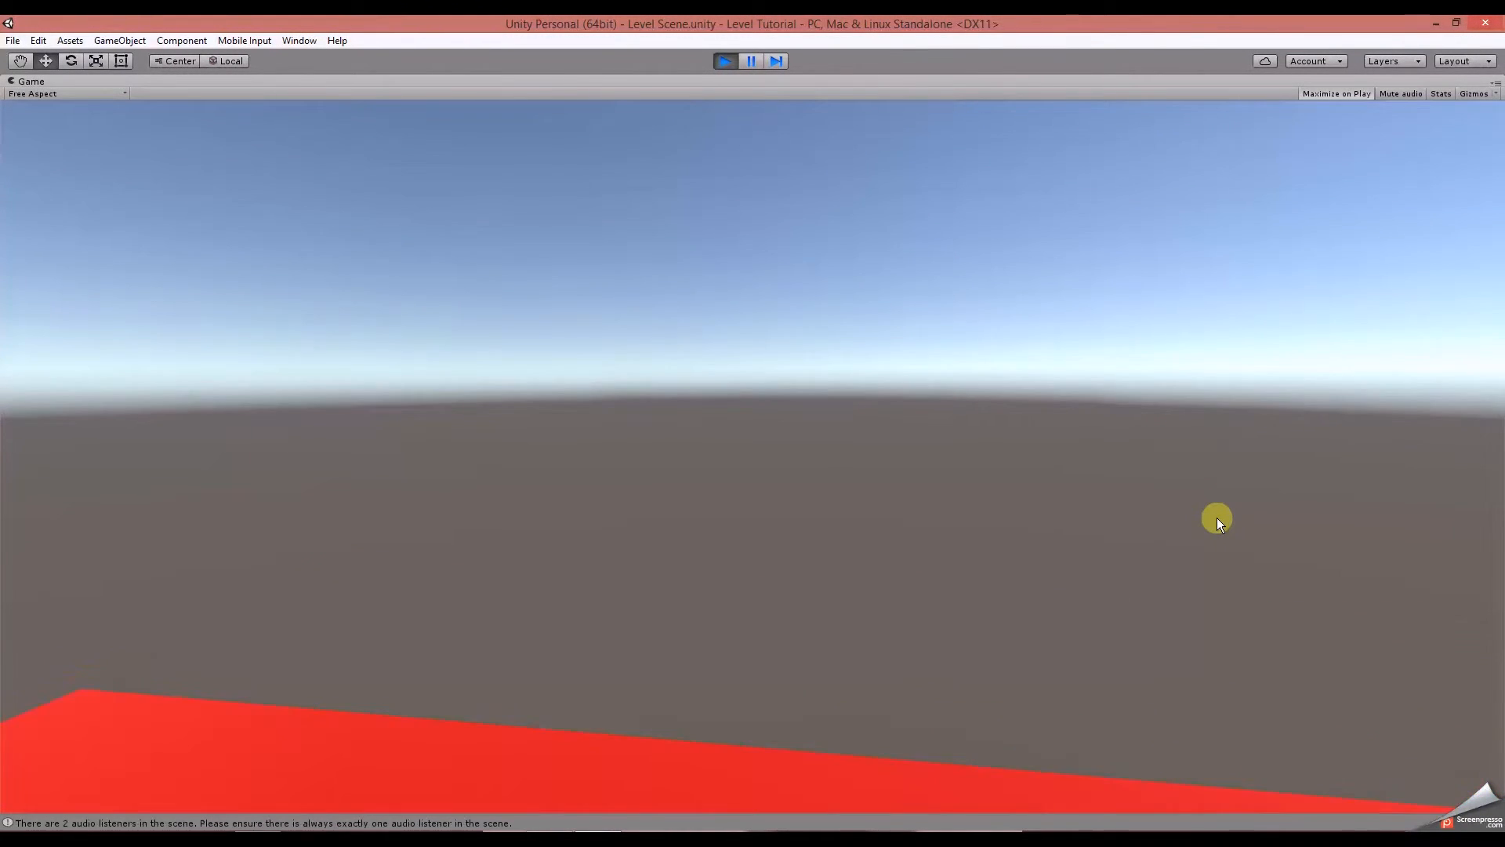
{"action": "key", "text": "a"}
{"action": "key", "text": "s"}
{"action": "key", "text": "d"}
{"action": "key", "text": "space"}
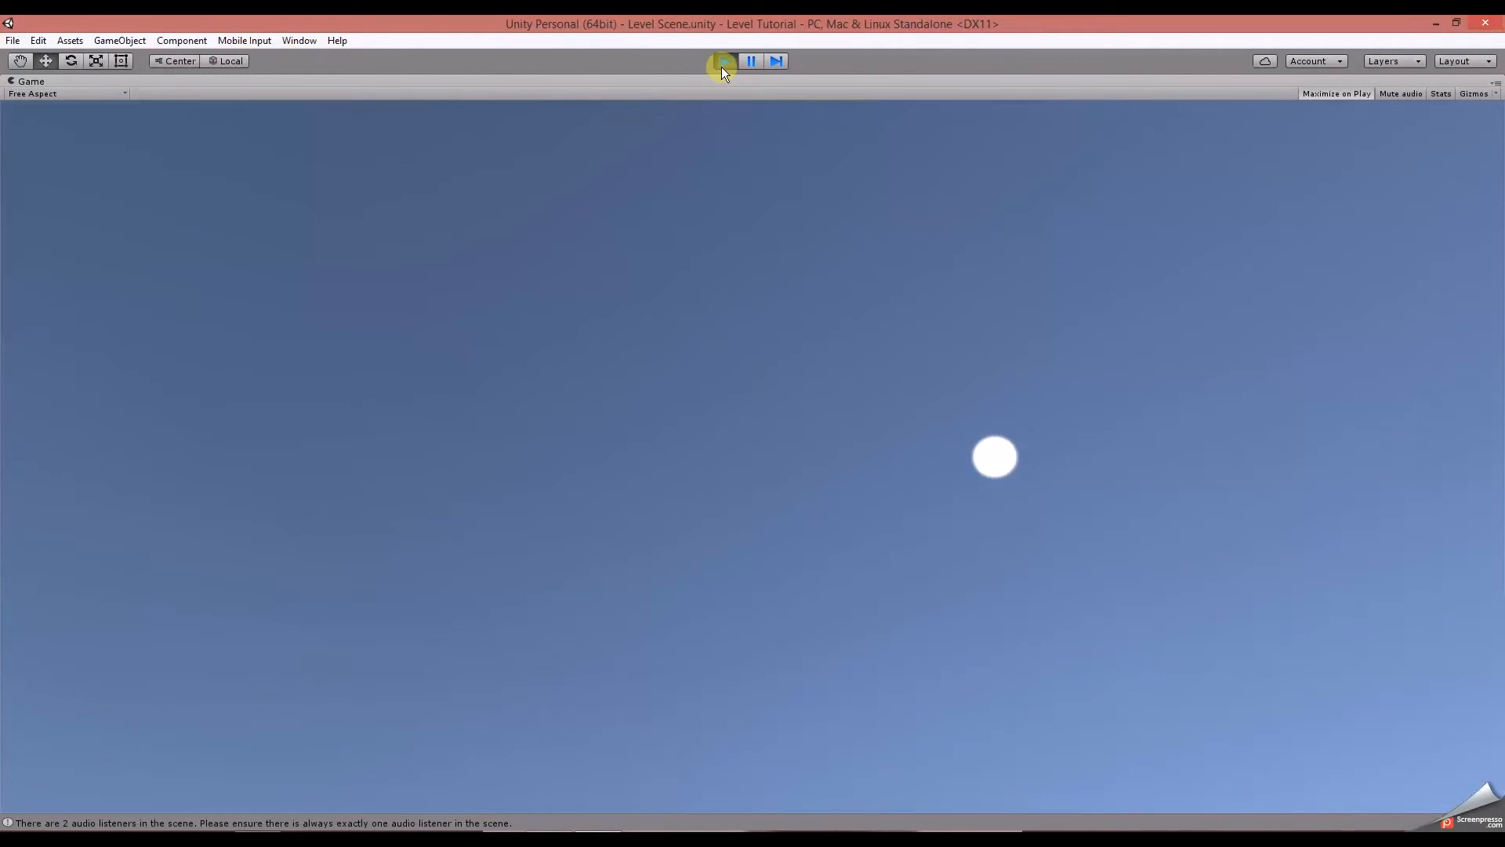
{"action": "left_click", "coordinate": [724, 62]}
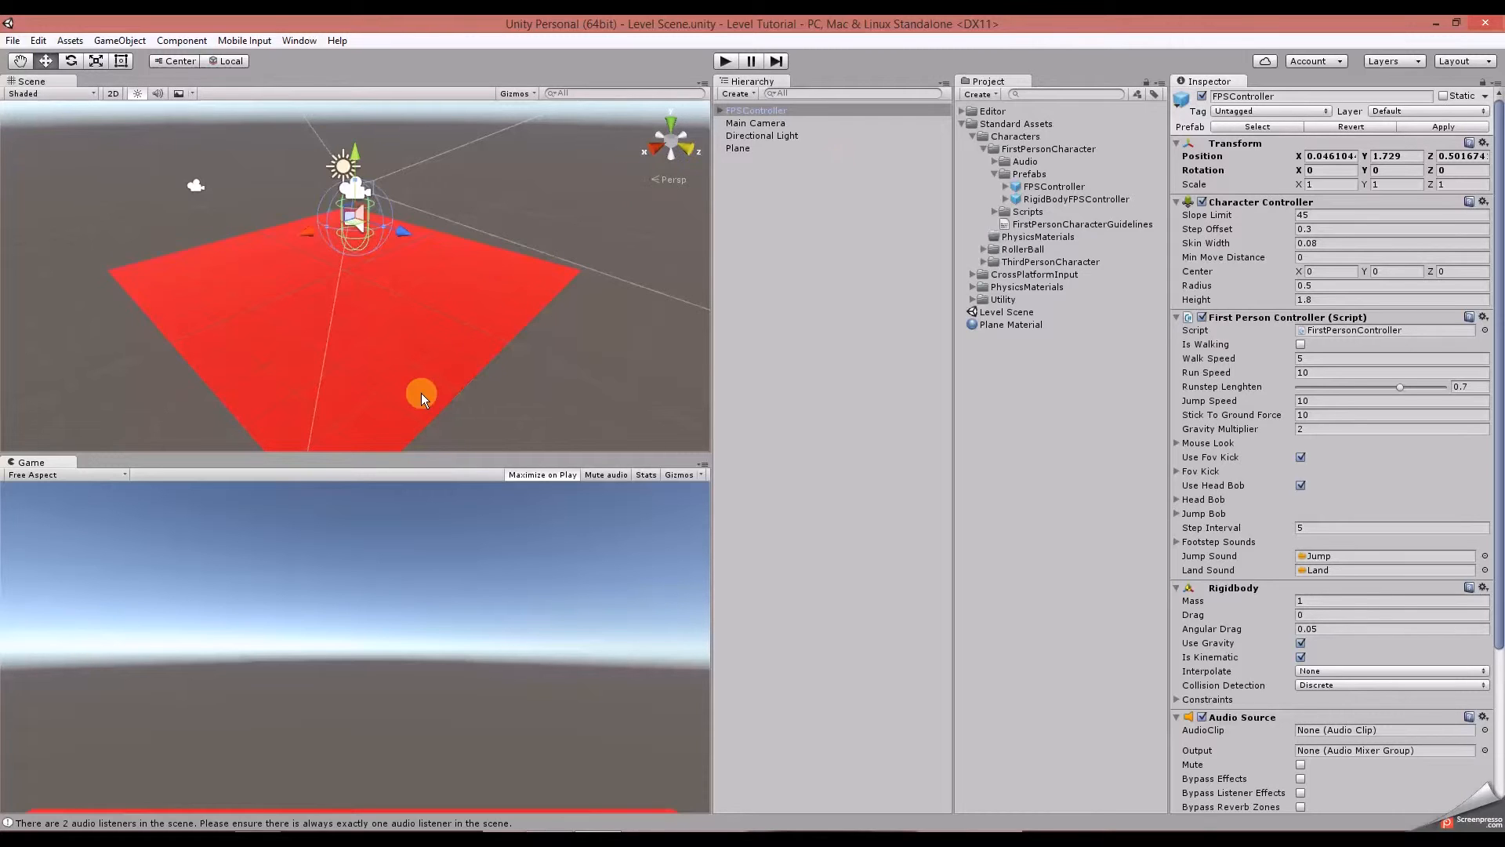
Add a 3D cube and position it above the plane at about Y 1.9, Z 2.84.
{"action": "left_click", "coordinate": [765, 149]}
{"action": "left_click", "coordinate": [745, 95]}
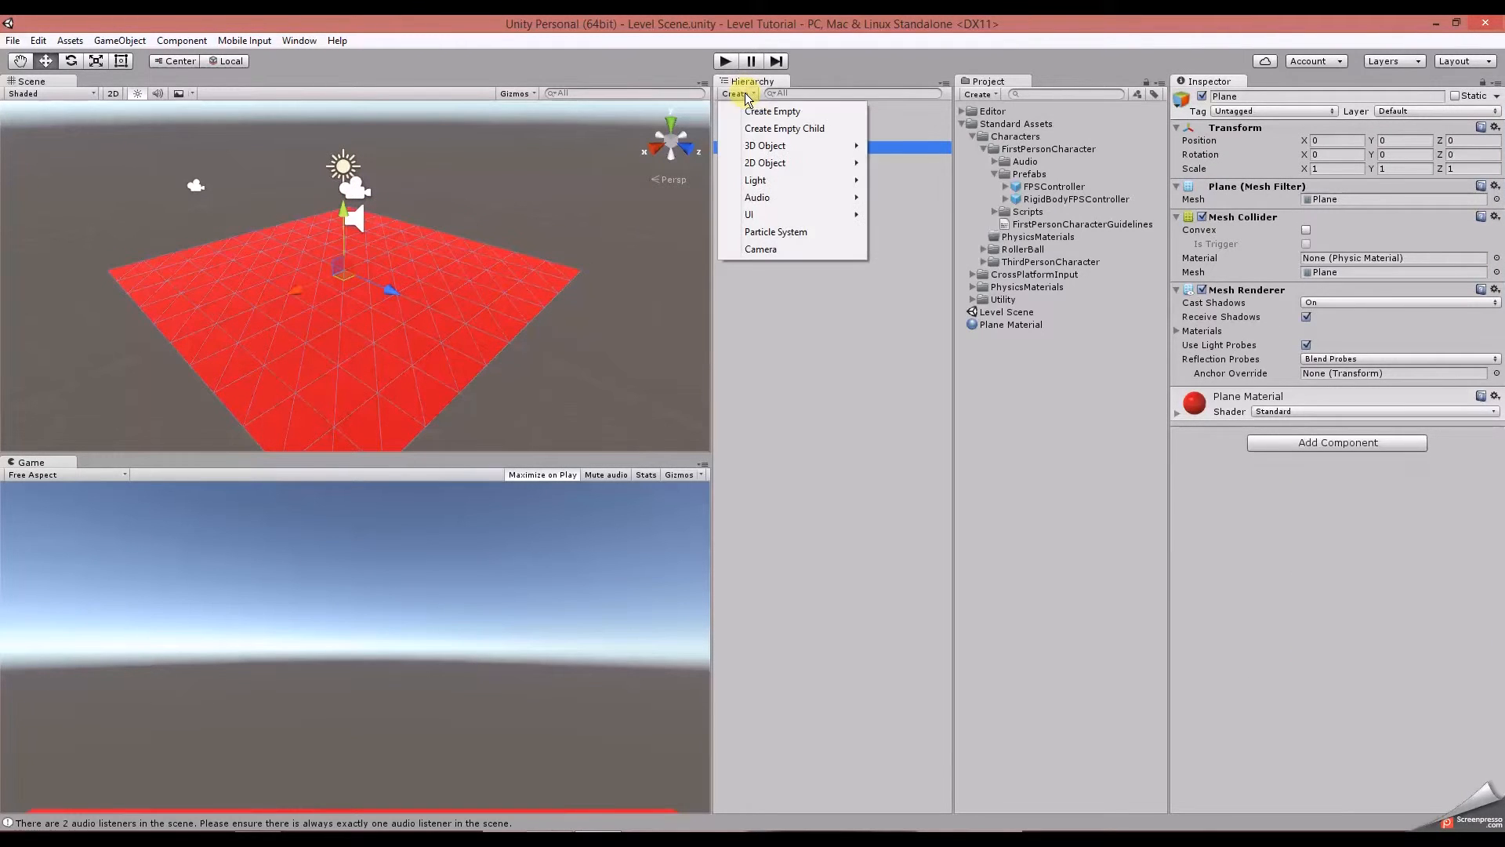
{"action": "mouse_move", "coordinate": [766, 148]}
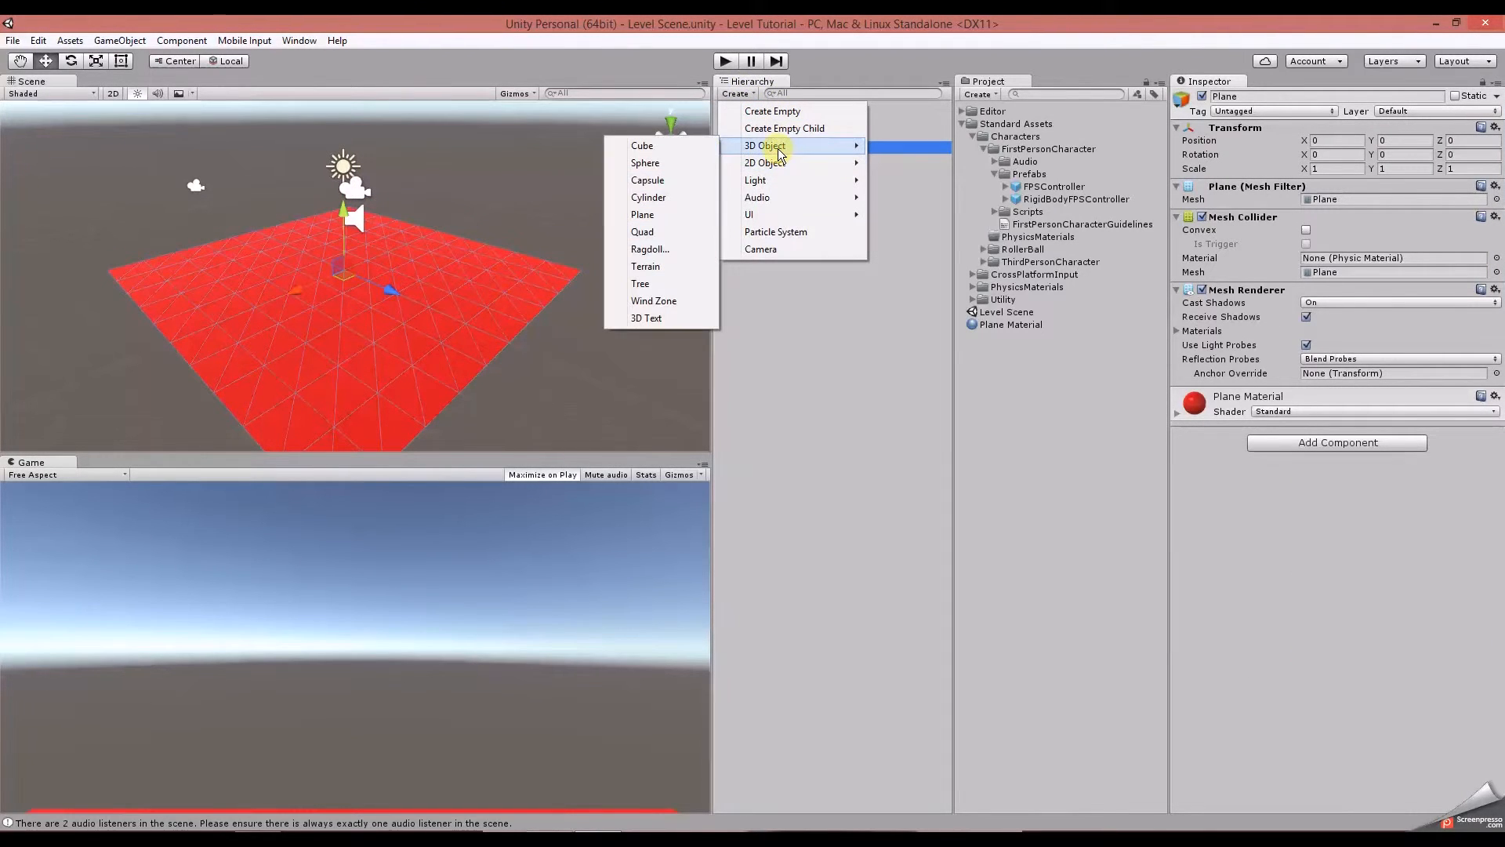
{"action": "left_click", "coordinate": [671, 147]}
{"action": "left_click_drag", "start_coordinate": [349, 227], "coordinate": [351, 168]}
{"action": "mouse_move", "coordinate": [425, 246]}
{"action": "left_mouse_down"}
{"action": "mouse_move", "coordinate": [480, 276]}
{"action": "mouse_move", "coordinate": [441, 262]}
{"action": "left_mouse_up"}
Add a second 3D cube and position it at about X 2.77, Y 1.62, Z -2.71.
{"action": "left_click", "coordinate": [745, 95]}
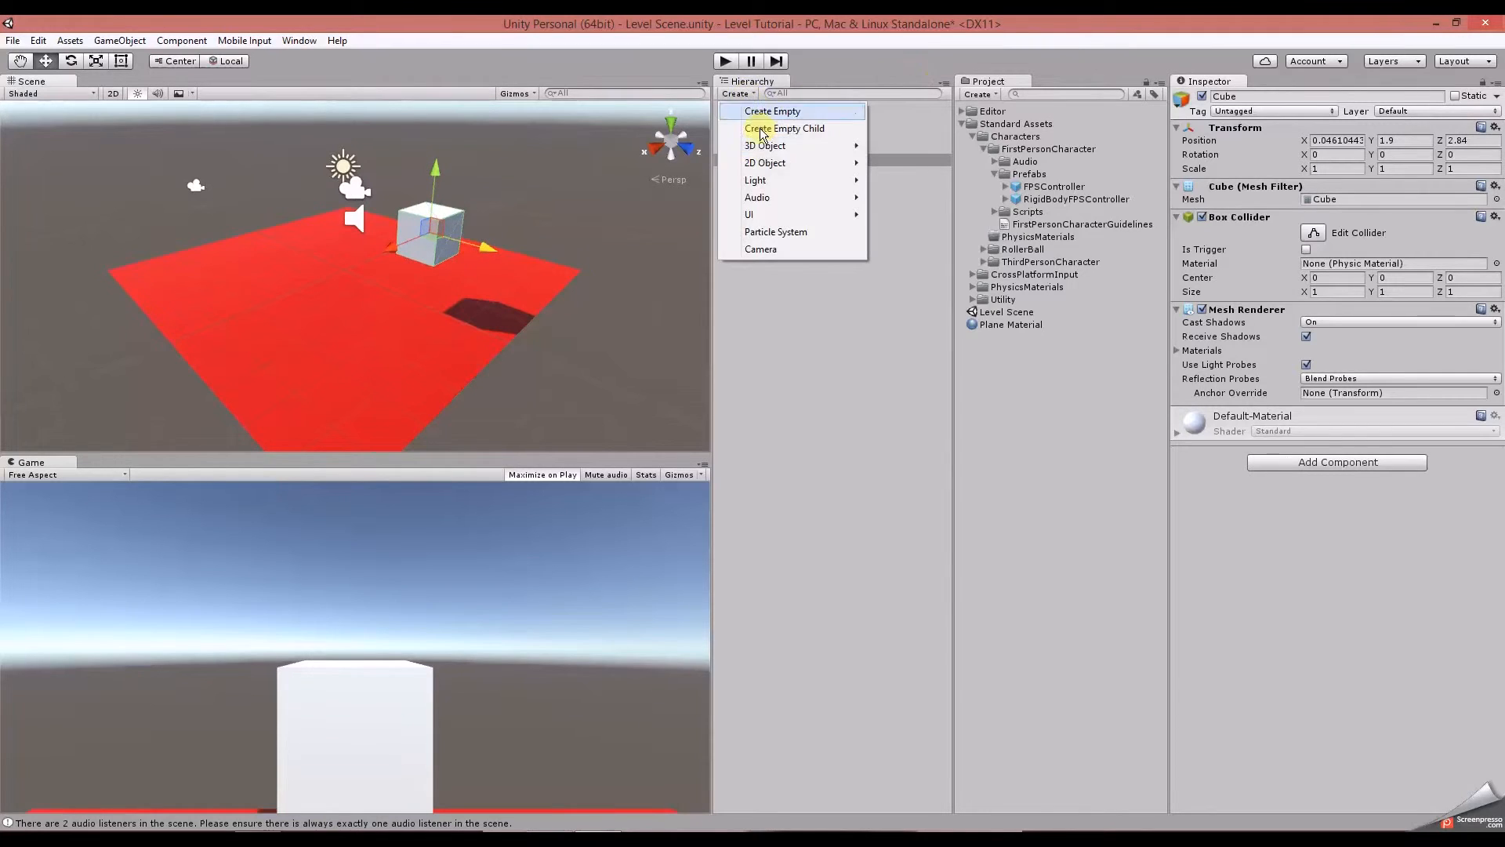
{"action": "mouse_move", "coordinate": [723, 145]}
{"action": "left_click", "coordinate": [673, 143]}
{"action": "left_click_drag", "start_coordinate": [355, 230], "coordinate": [350, 145]}
{"action": "left_click_drag", "start_coordinate": [316, 196], "coordinate": [264, 199]}
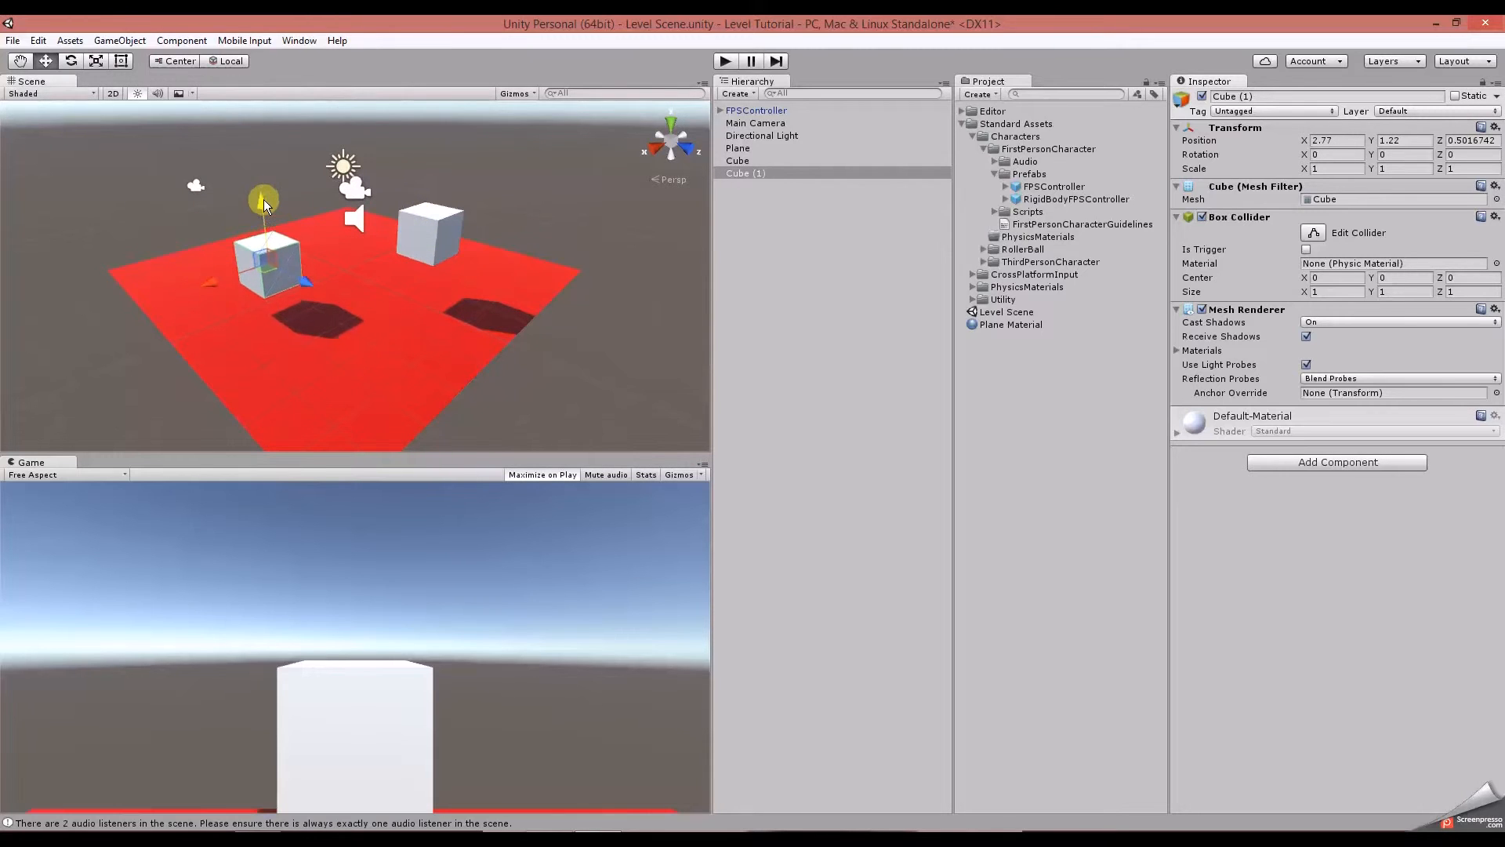
{"action": "left_click_drag", "start_coordinate": [300, 263], "coordinate": [223, 237]}
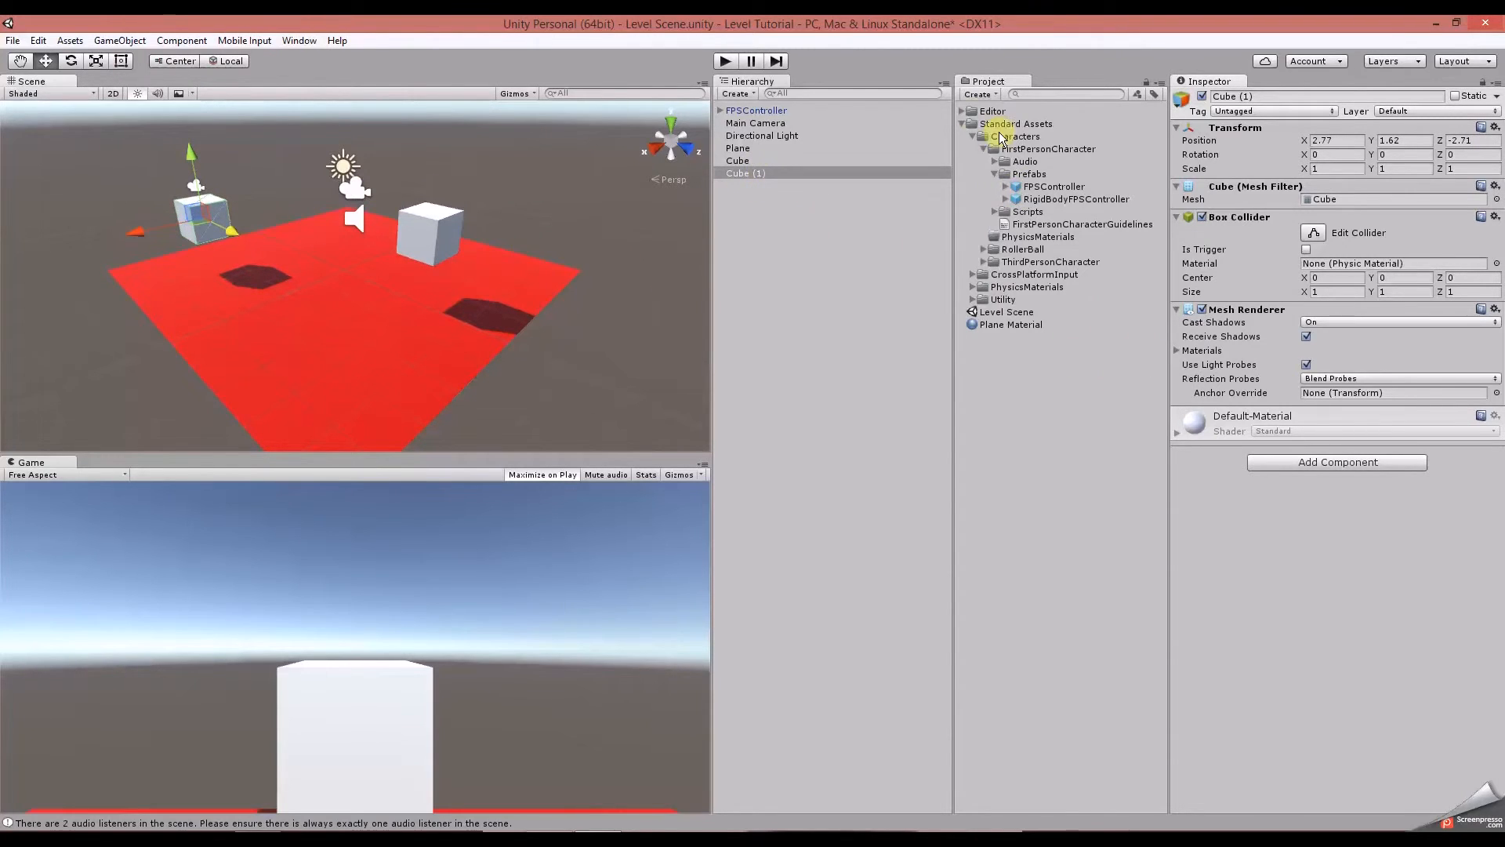
Collapse the Standard Assets folder and create a new material asset named "Cube Material".
{"action": "left_click", "coordinate": [964, 124]}
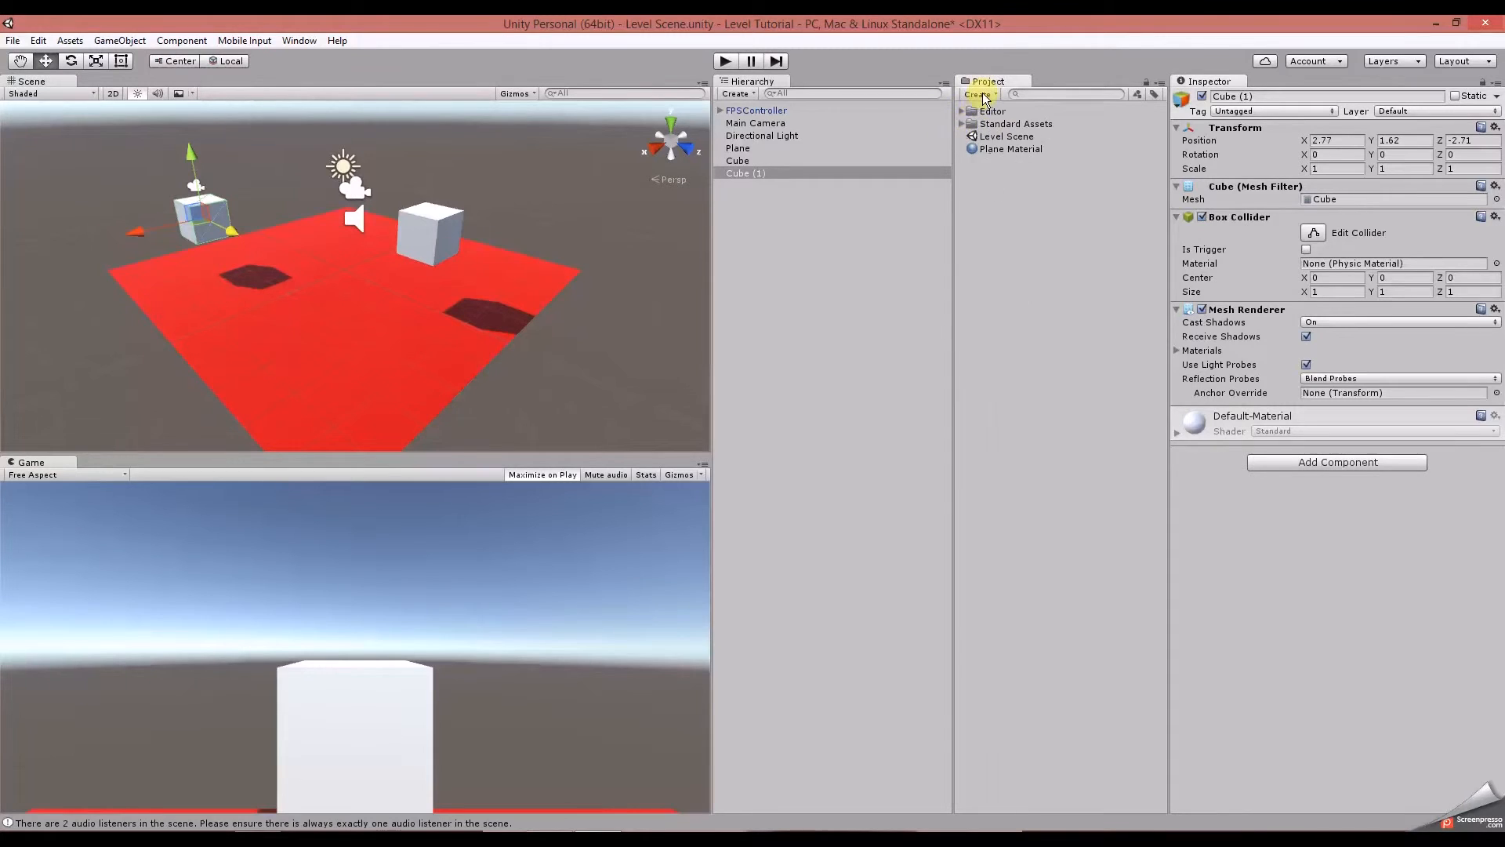
{"action": "left_click", "coordinate": [981, 93]}
{"action": "left_click", "coordinate": [1014, 234]}
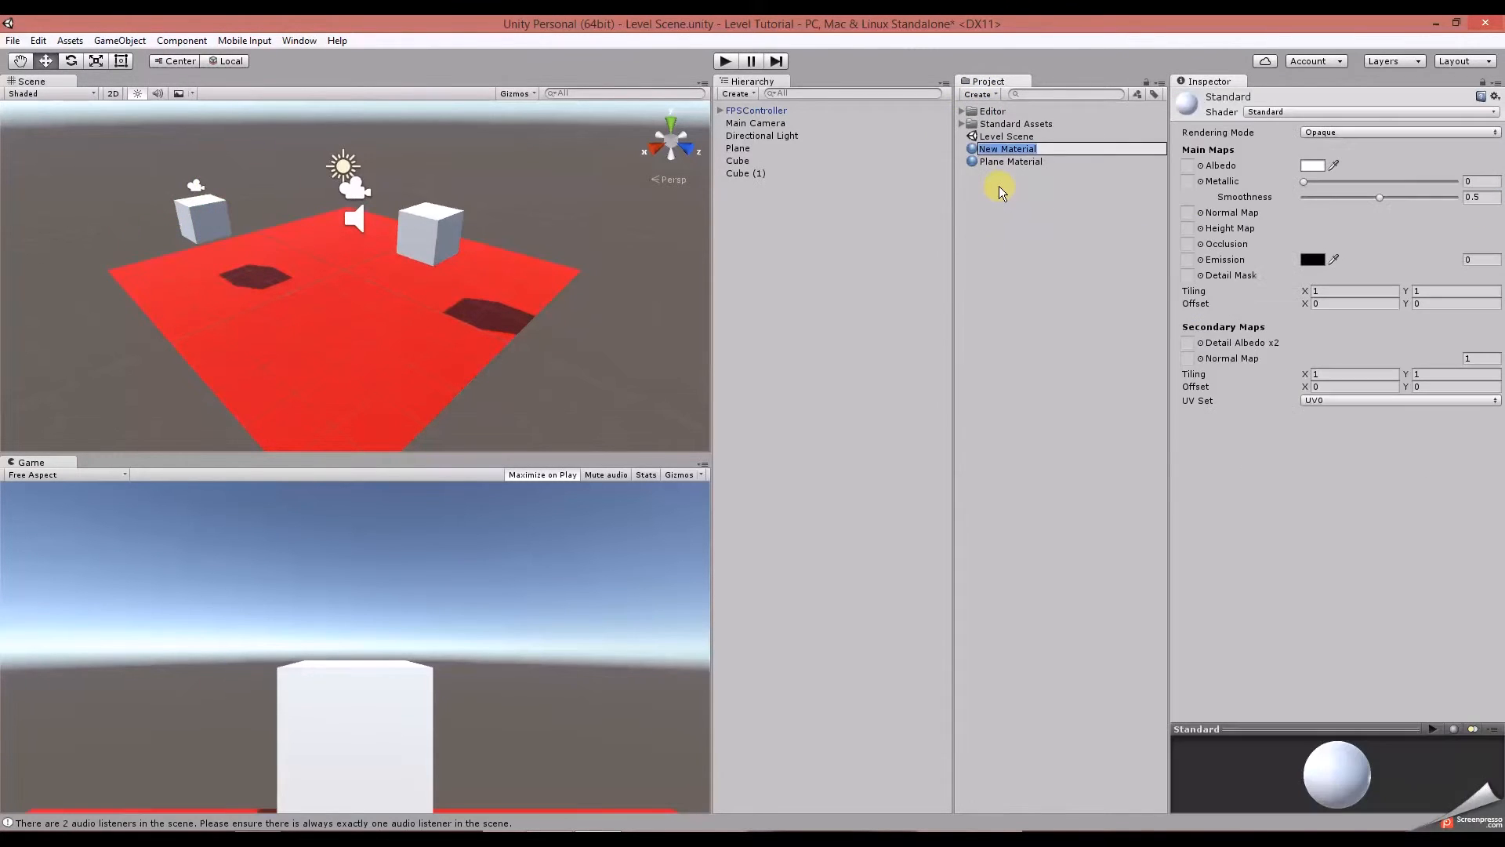
{"action": "type", "text": "Cube Material"}
{"action": "key", "text": "Return"}
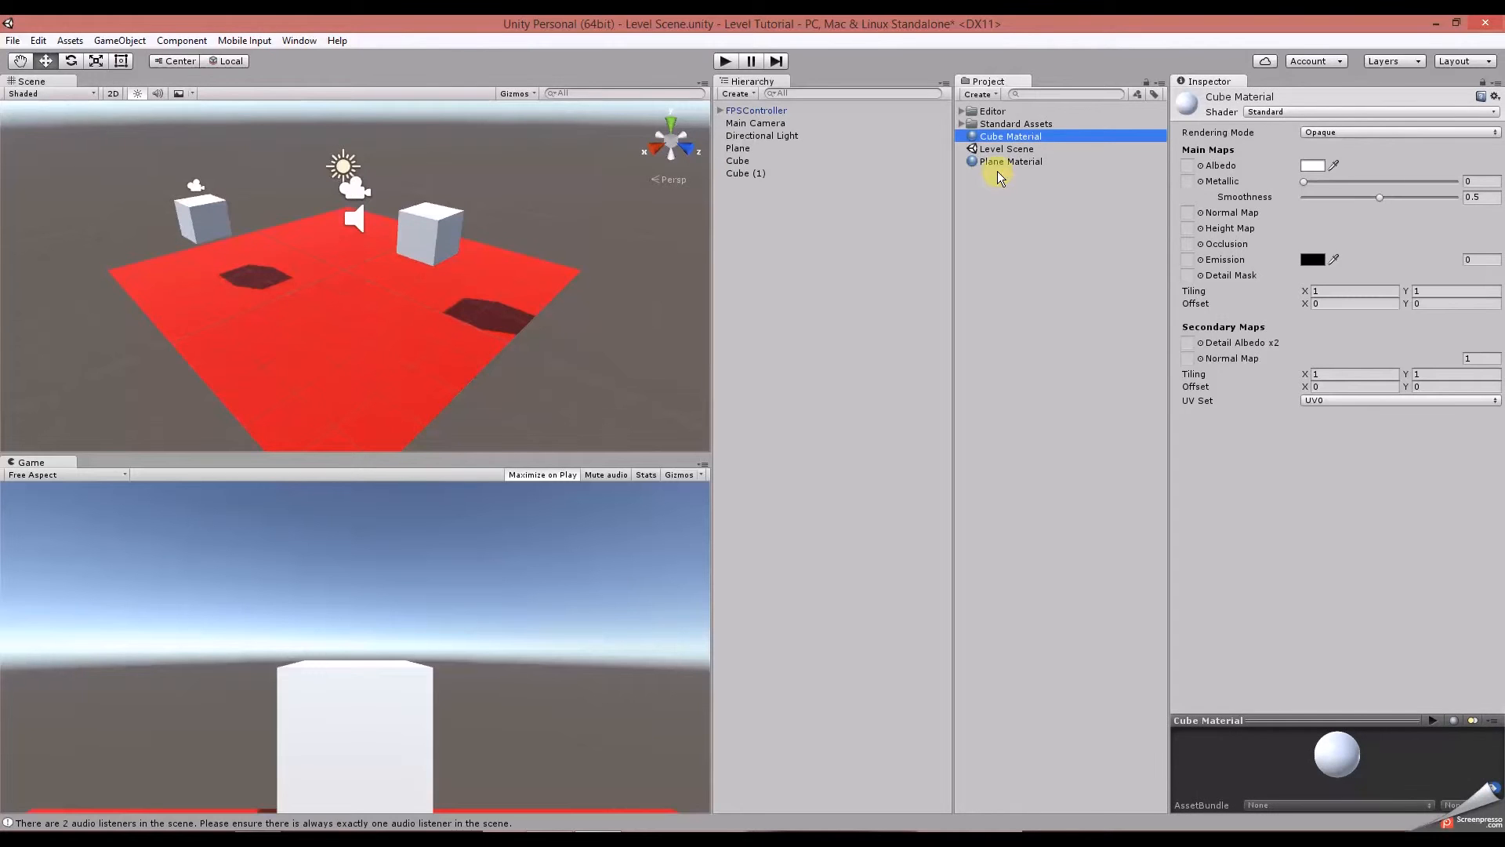
Set Cube Material's albedo color to a bright light blue and apply the material to both cubes in the scene.
{"action": "left_click", "coordinate": [1313, 165]}
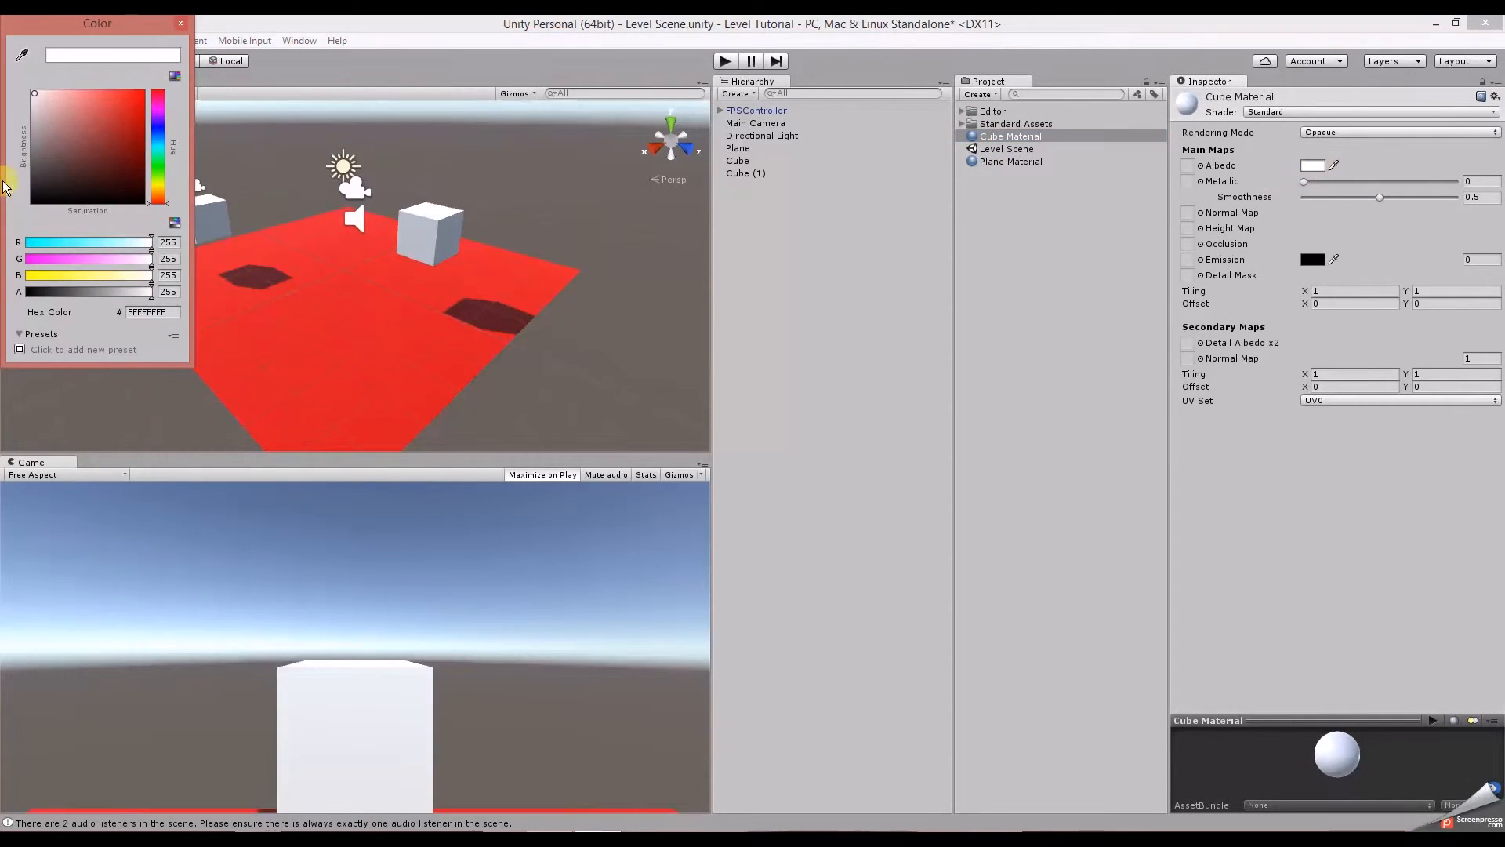
{"action": "left_click", "coordinate": [159, 127]}
{"action": "left_click_drag", "start_coordinate": [133, 125], "coordinate": [165, 109]}
{"action": "left_click", "coordinate": [163, 146]}
{"action": "left_click", "coordinate": [180, 23]}
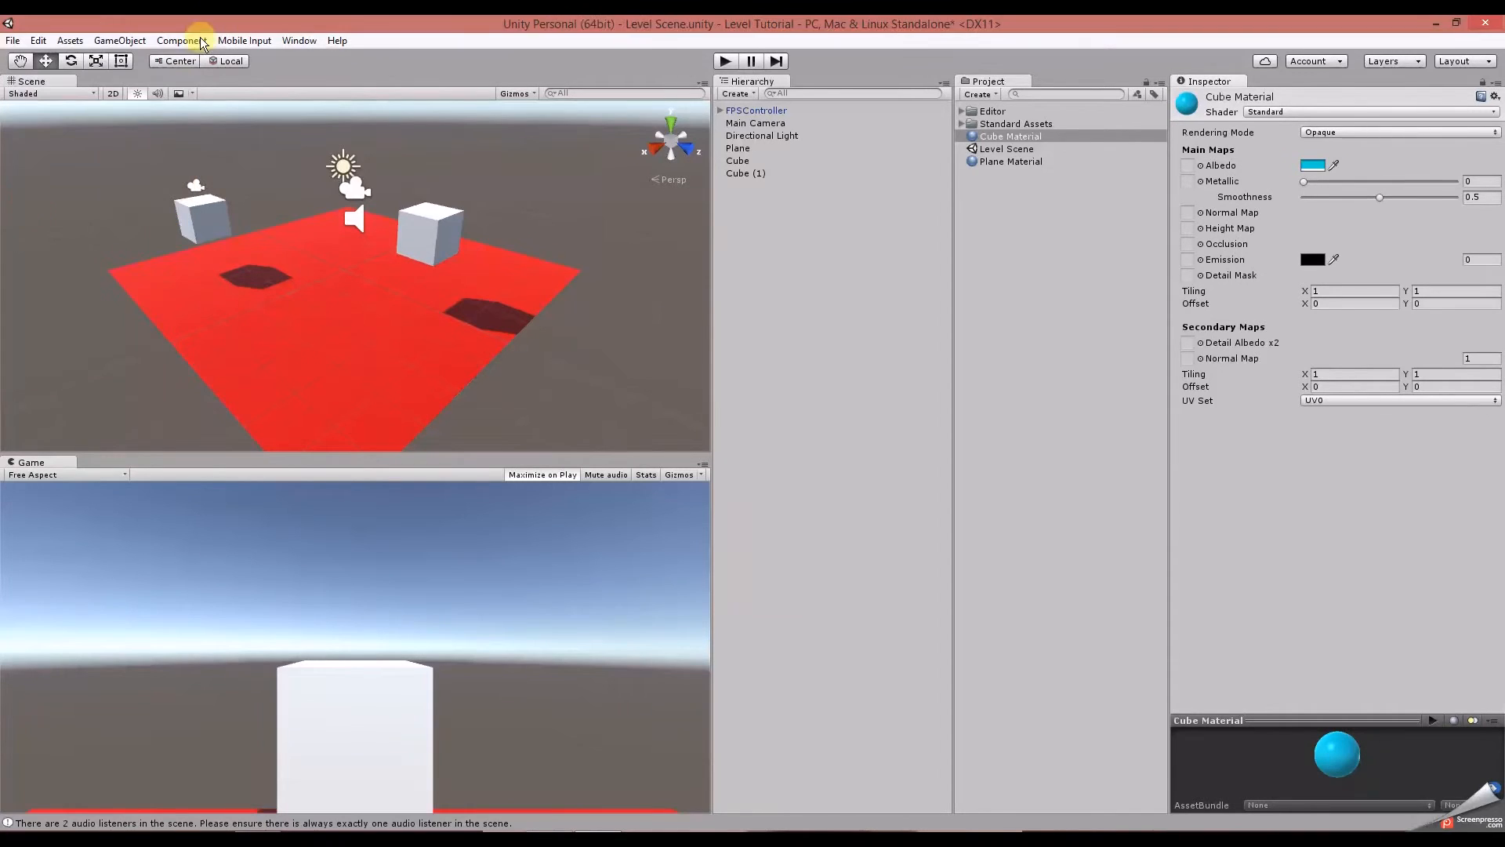
{"action": "left_click_drag", "start_coordinate": [1000, 136], "coordinate": [432, 232]}
{"action": "left_click_drag", "start_coordinate": [982, 141], "coordinate": [202, 221]}
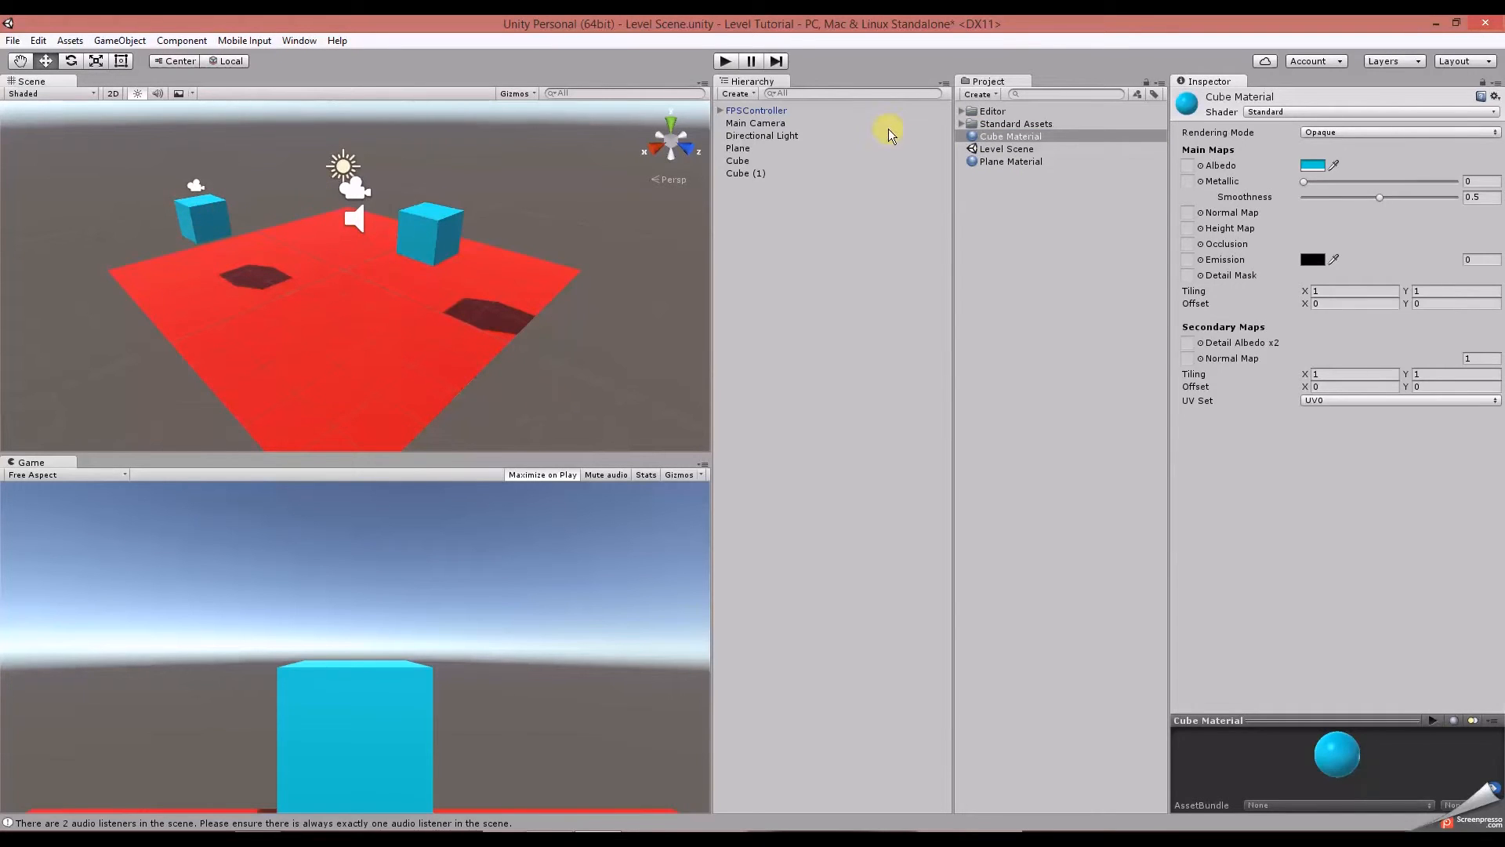
Add a Rigidbody component to the first cube, keeping Use Gravity enabled and Is Kinematic disabled.
{"action": "left_click", "coordinate": [737, 162]}
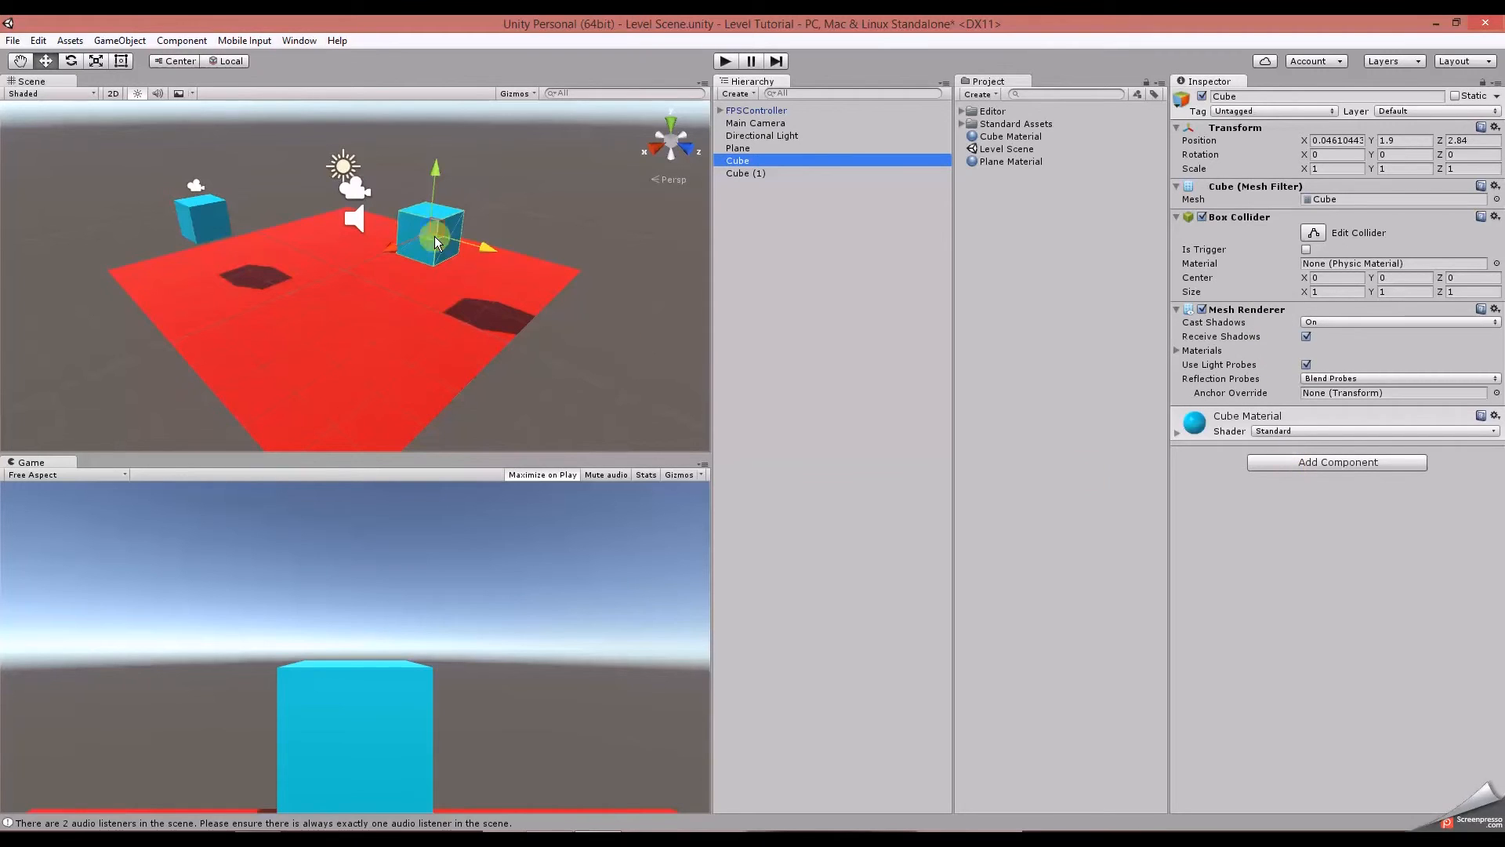
{"action": "left_click", "coordinate": [1314, 459]}
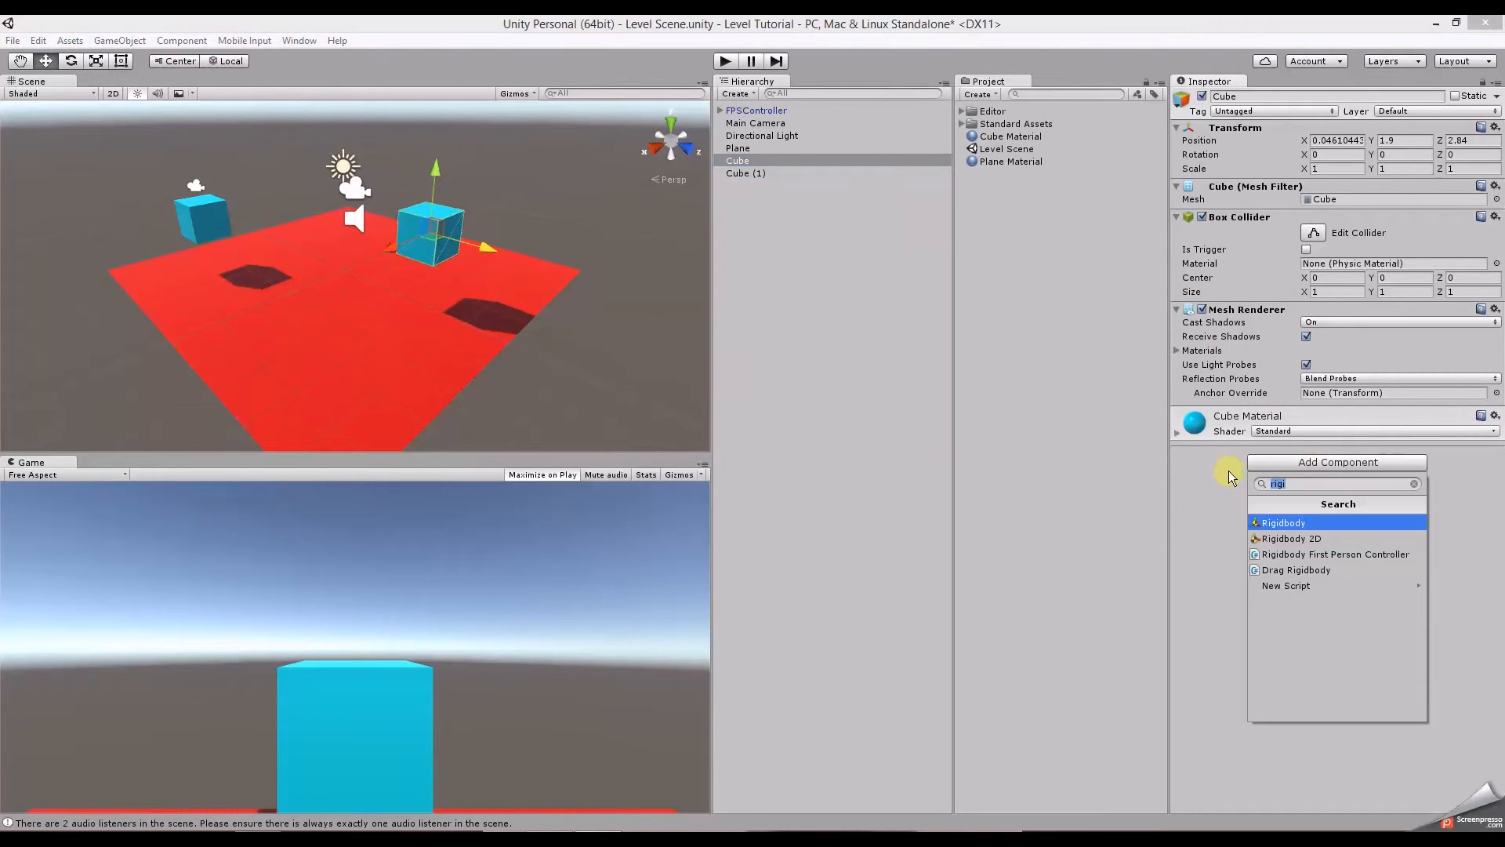
{"action": "left_click", "coordinate": [1292, 524]}
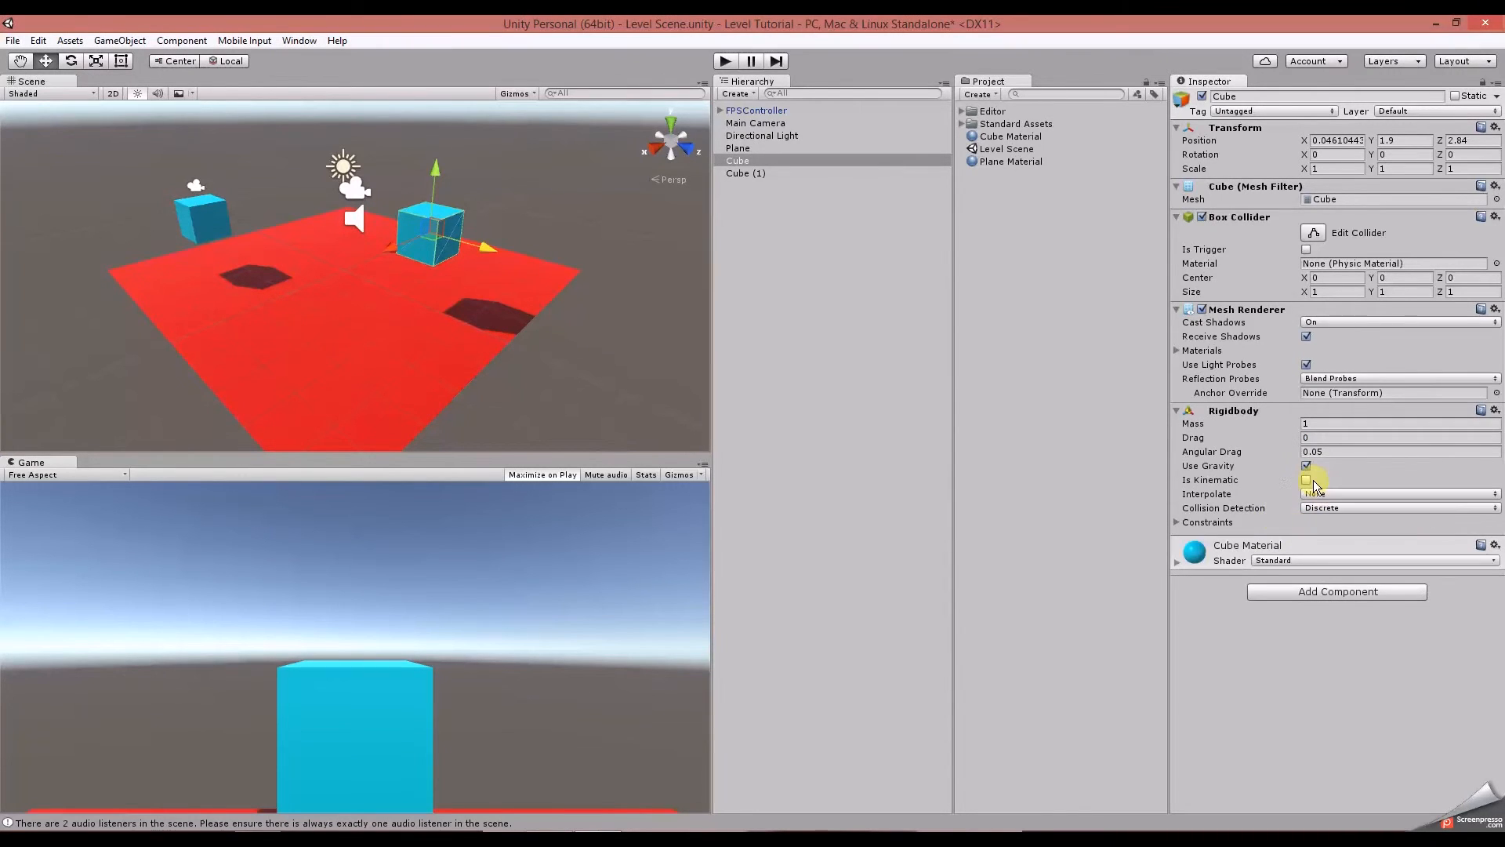
{"action": "left_click", "coordinate": [1325, 452]}
Play-test how the first cube behaves with its Rigidbody, and stop the game.
{"action": "left_click", "coordinate": [725, 61]}
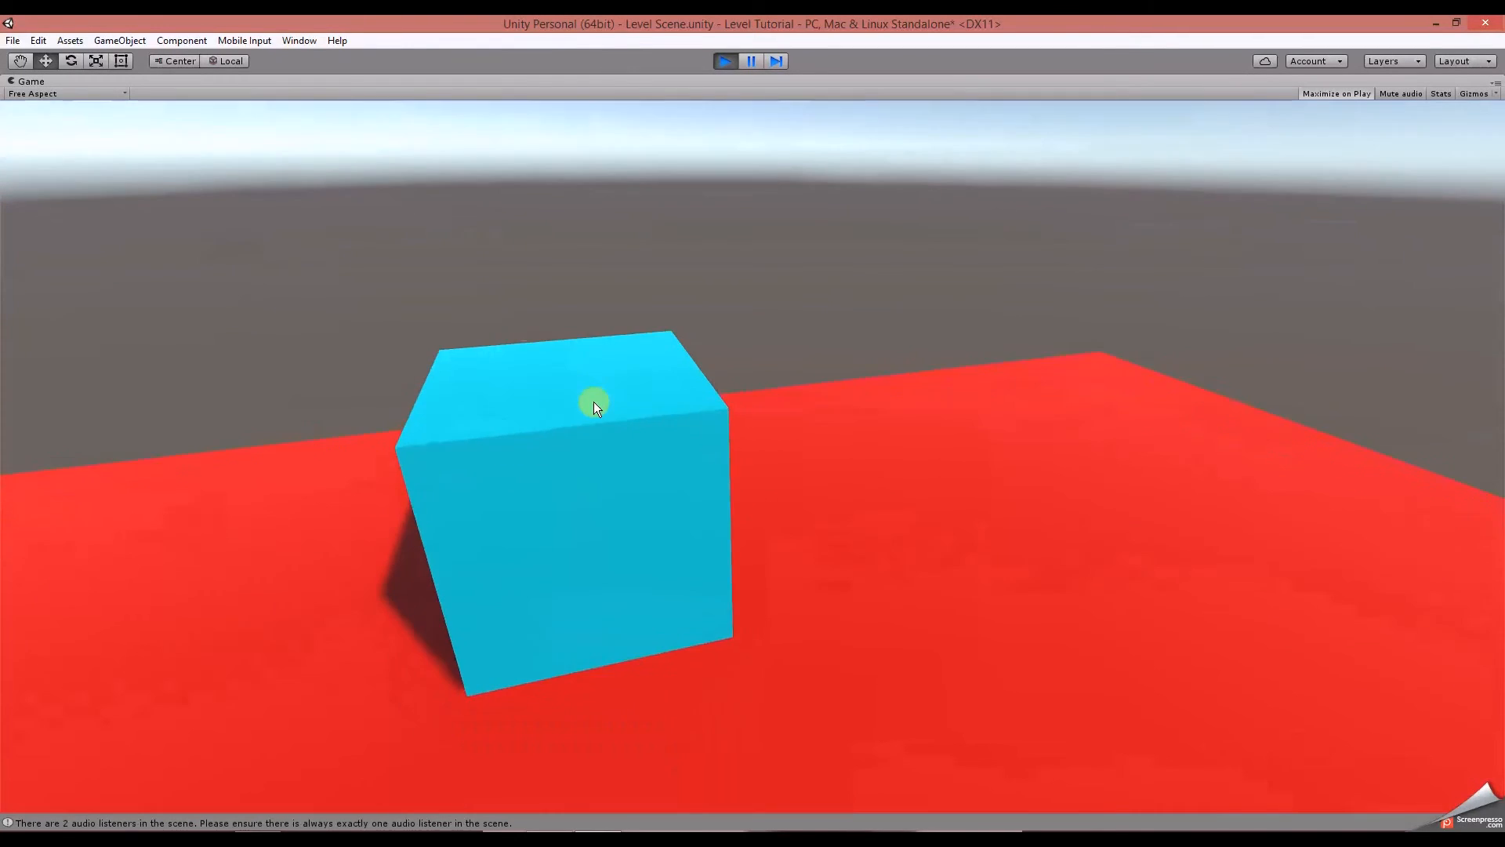
{"action": "left_click", "coordinate": [595, 402]}
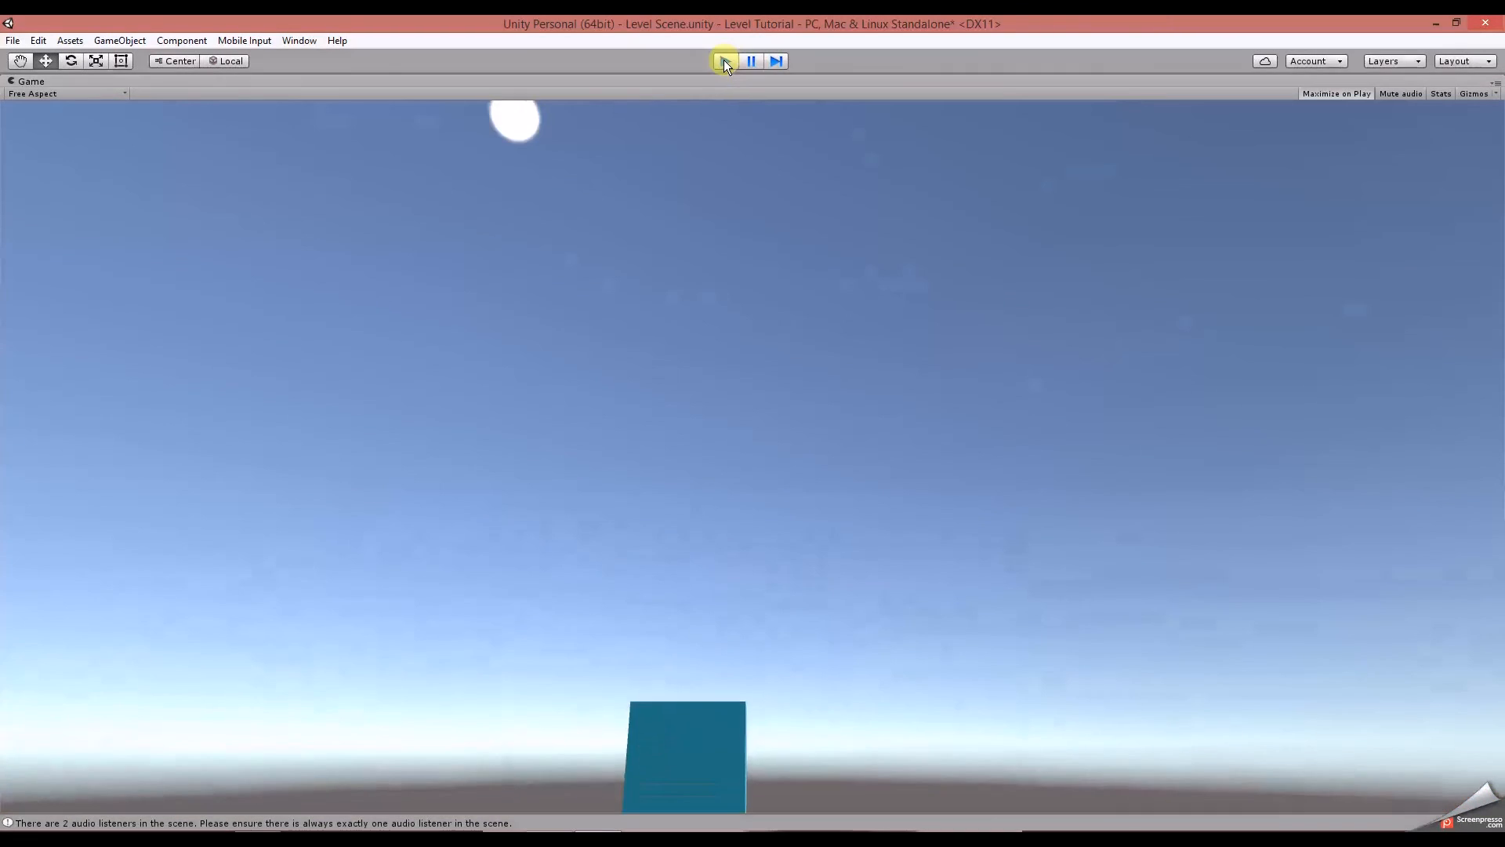
{"action": "left_click", "coordinate": [725, 61]}
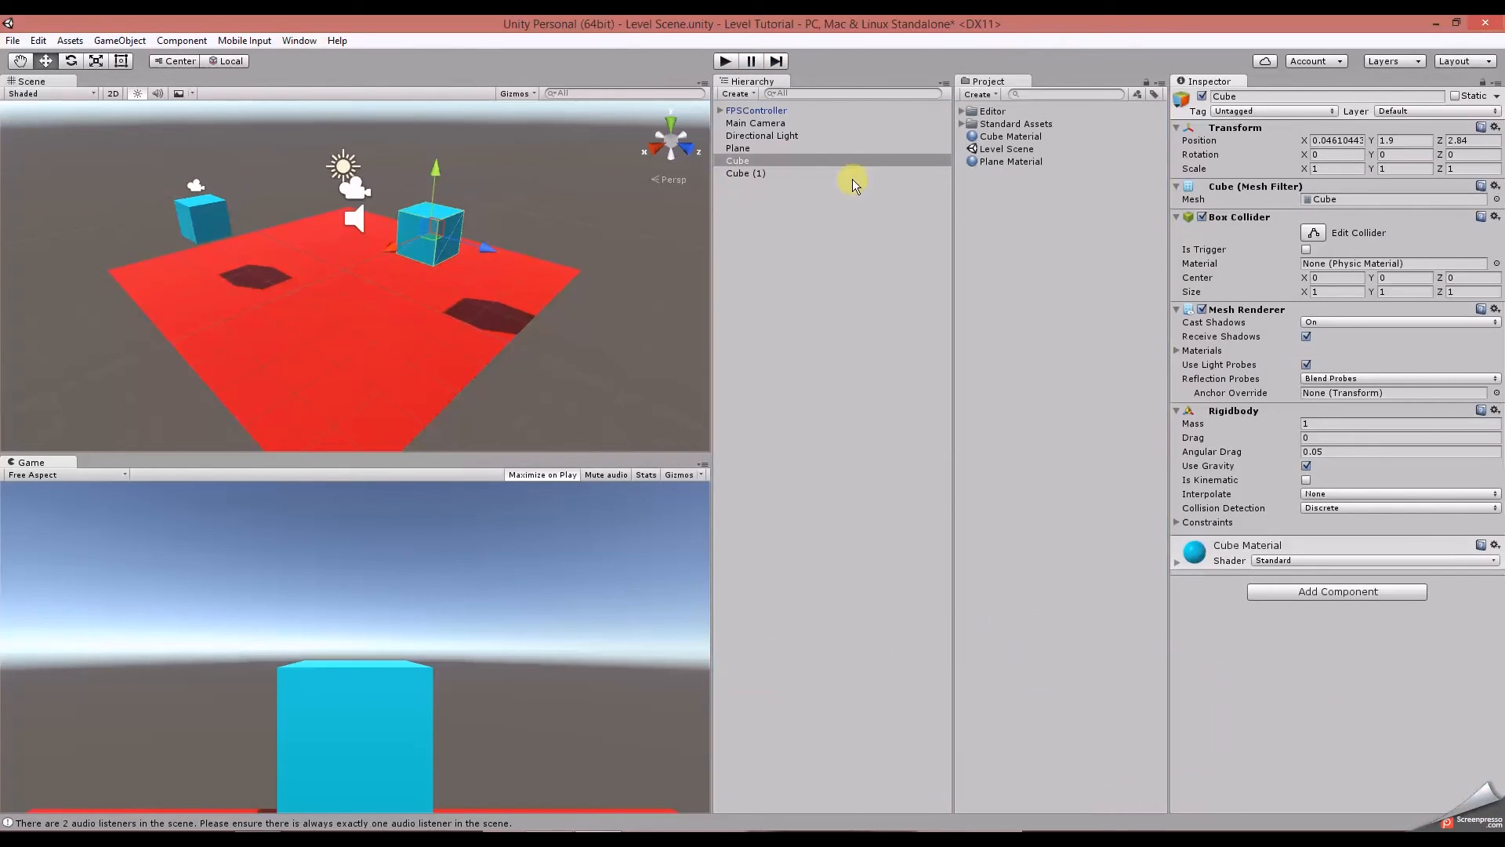
Add a Rigidbody component to the second cube, Cube (1), and save the scene.
{"action": "left_click", "coordinate": [734, 173]}
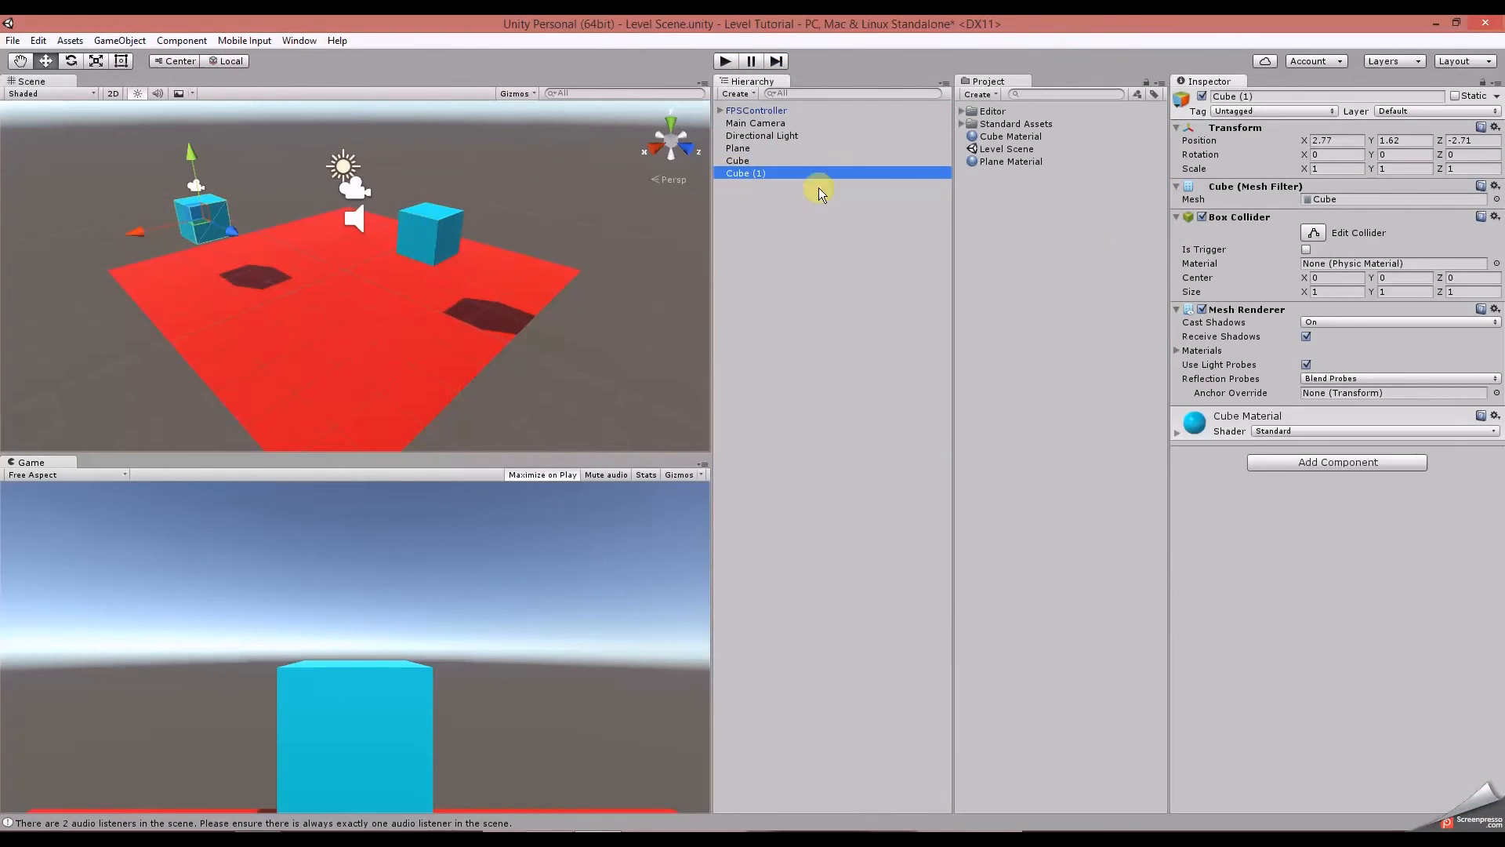
{"action": "left_click", "coordinate": [1333, 463]}
{"action": "left_click", "coordinate": [1296, 521]}
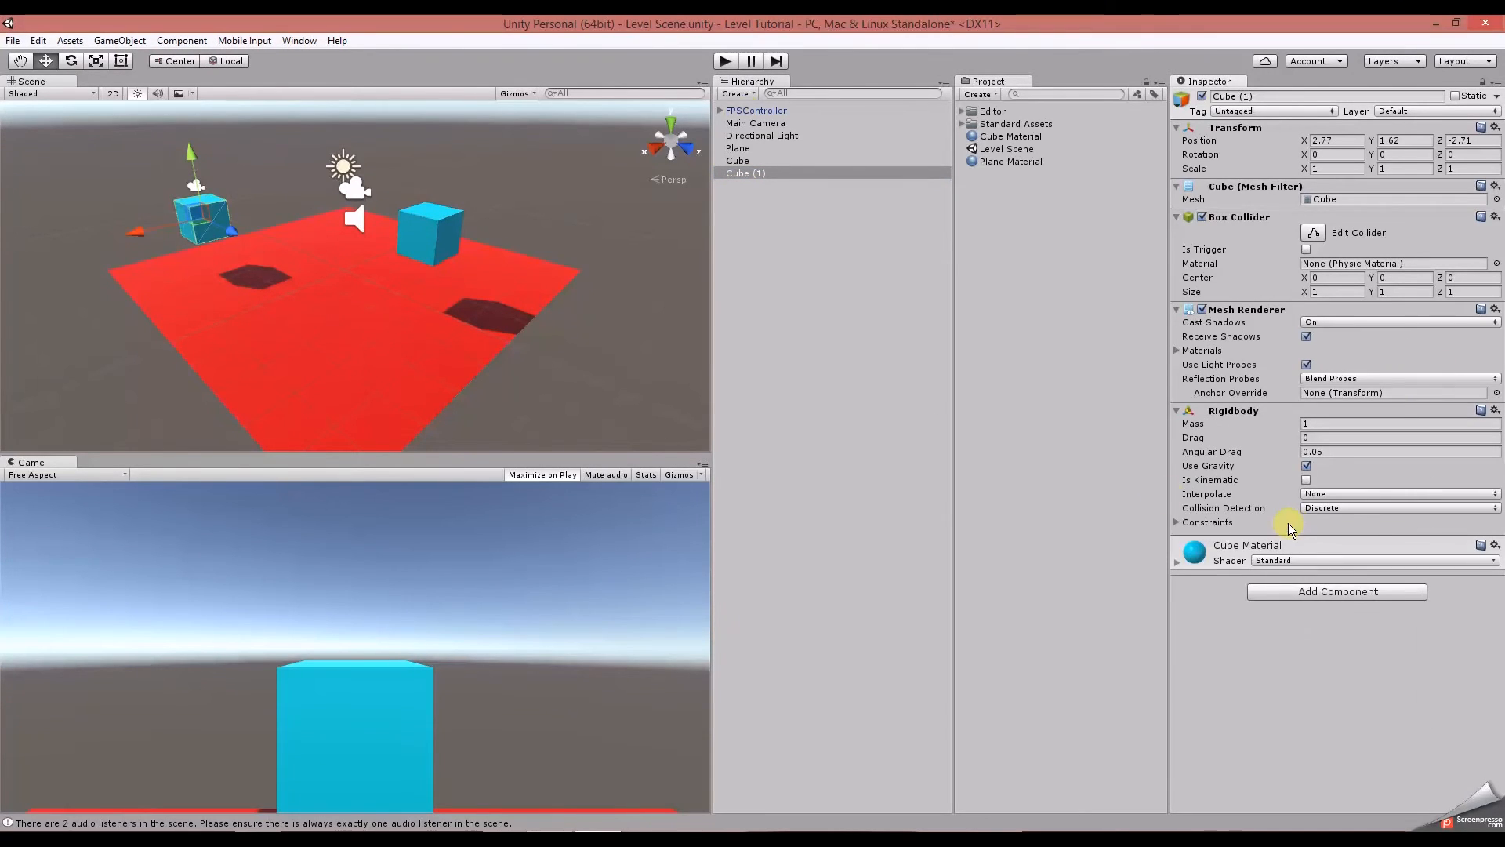
{"action": "key", "text": "ctrl+s"}
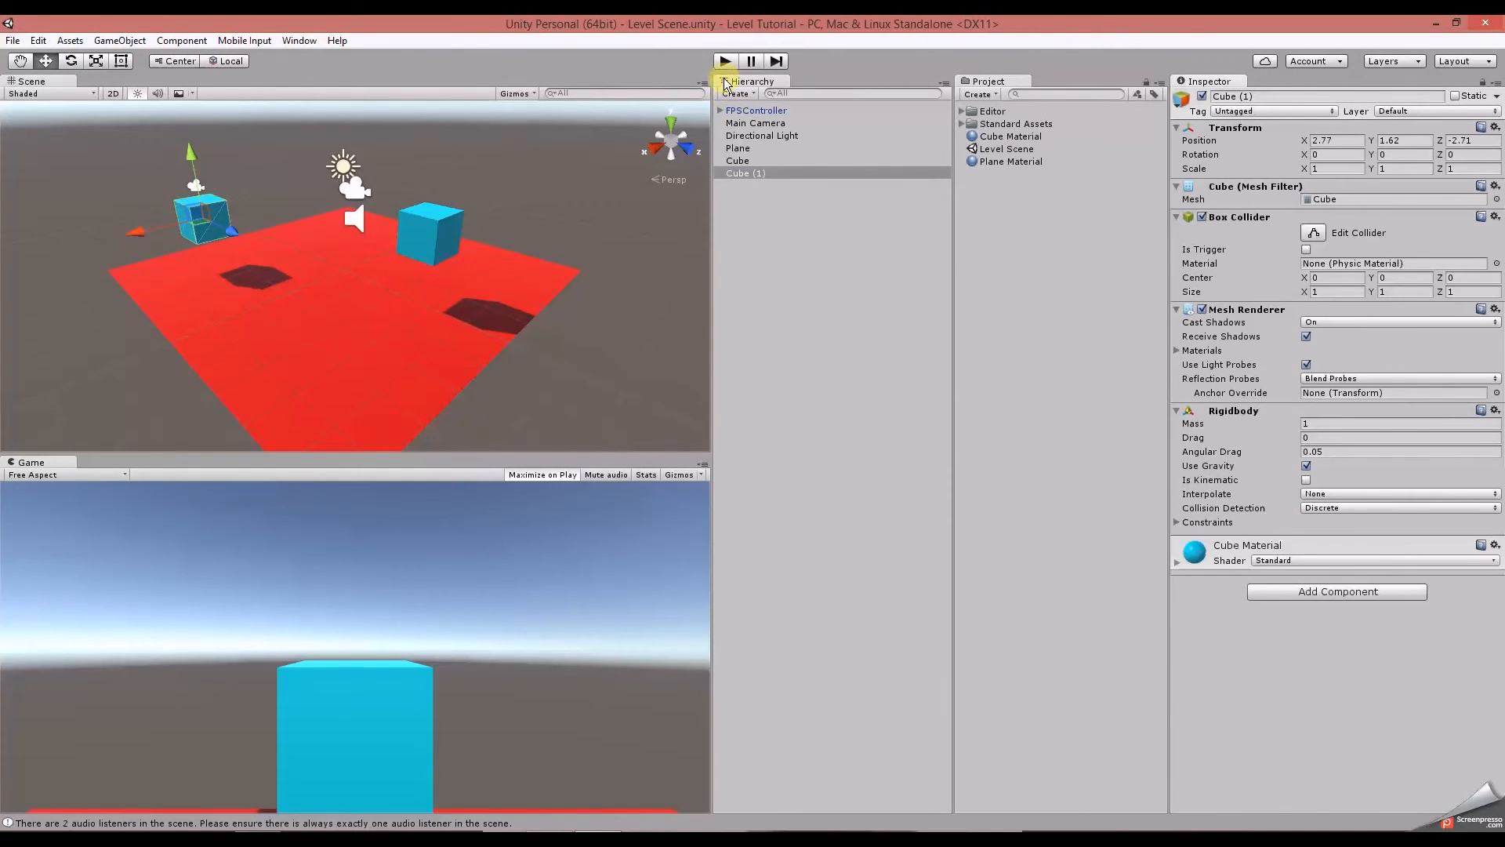
Play-test the level by walking the character into both cubes to push them around, and stop the game.
{"action": "left_click", "coordinate": [724, 63]}
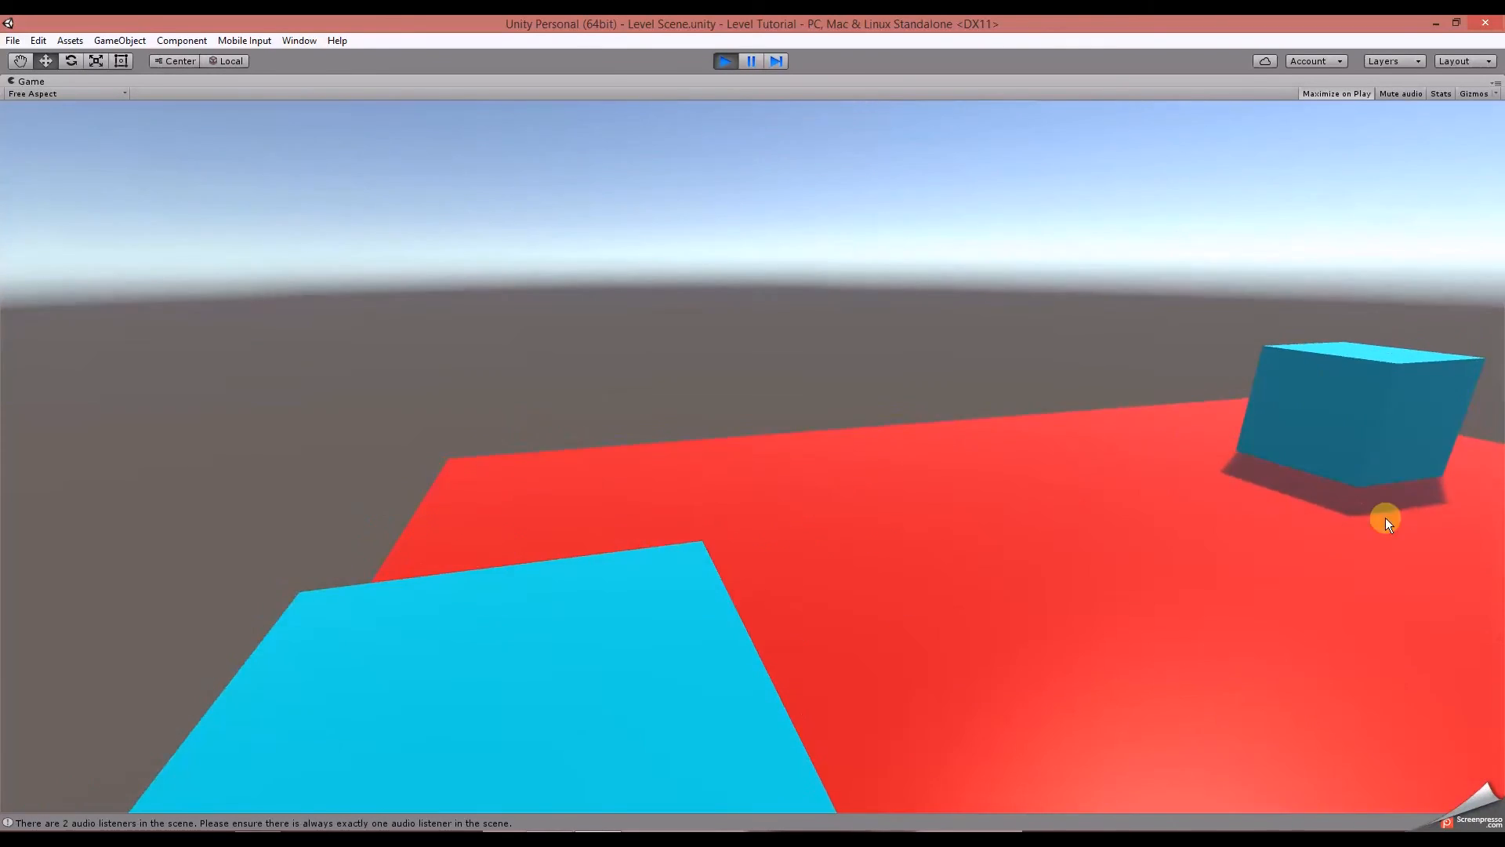
{"action": "key", "text": "w"}
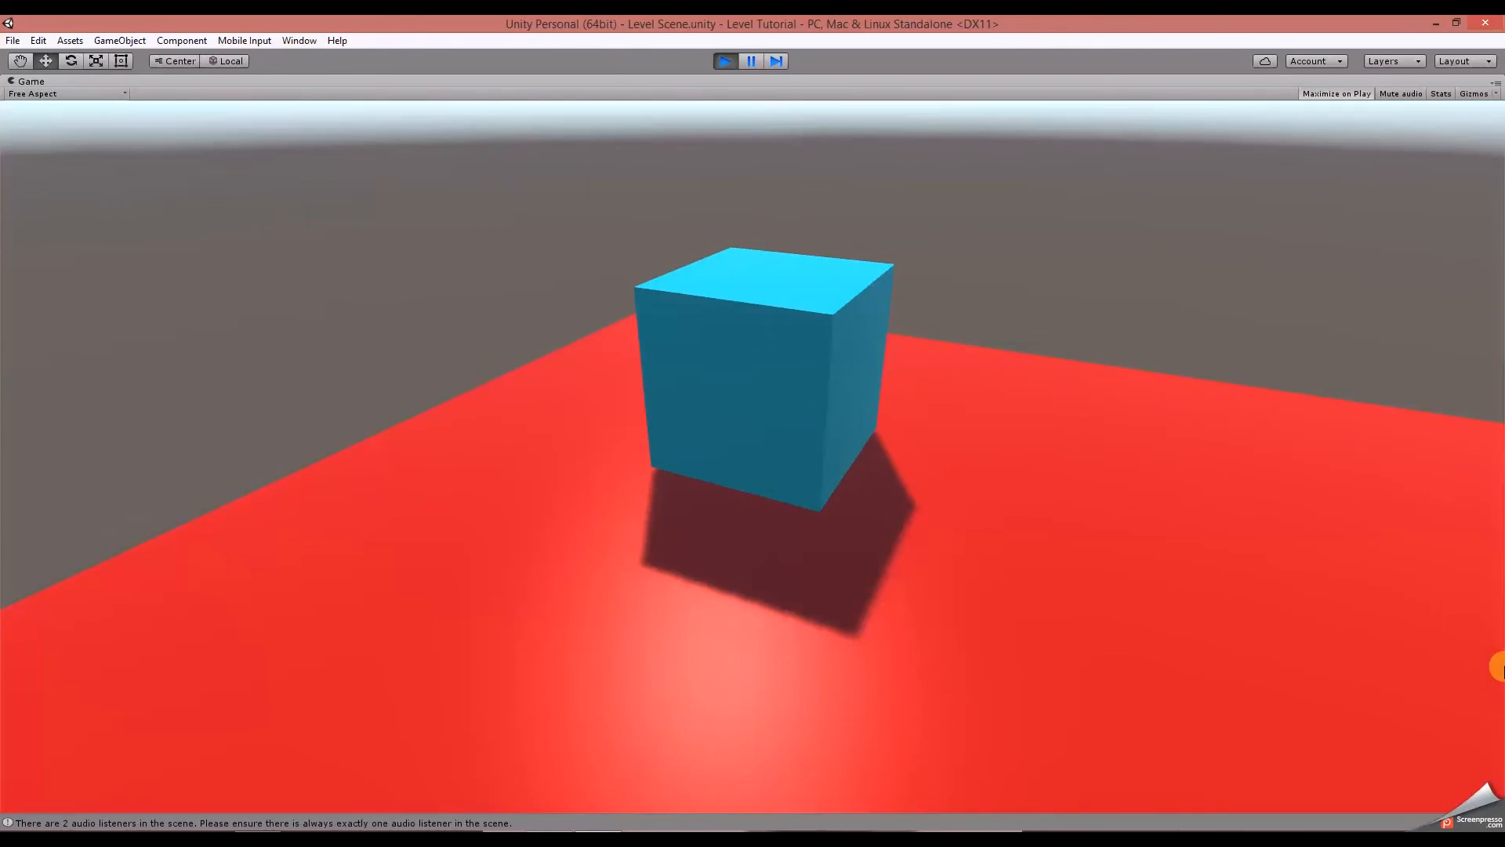
{"action": "key", "text": "w"}
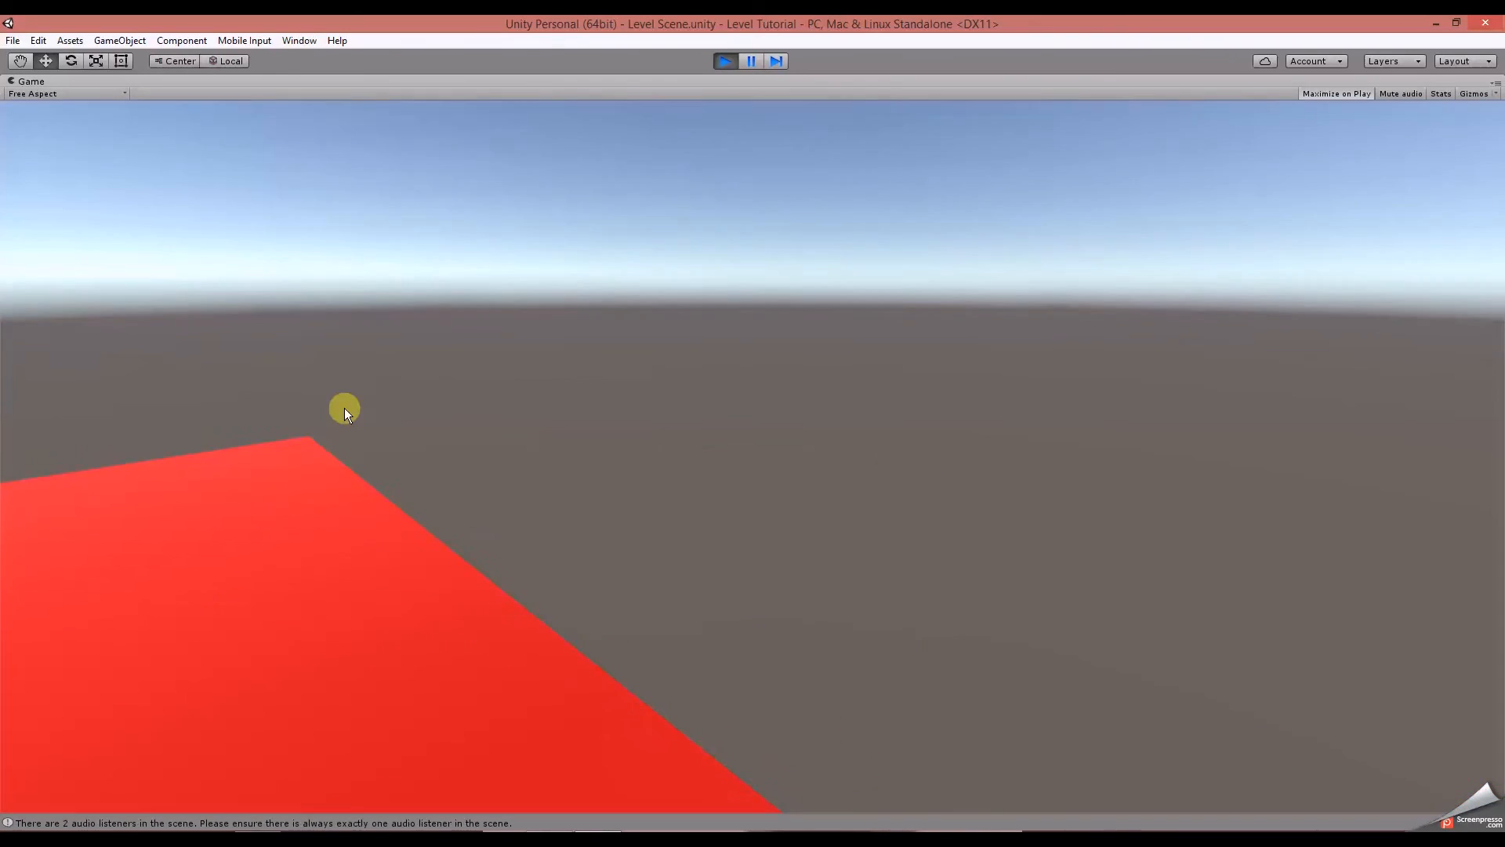
{"action": "key", "text": "w"}
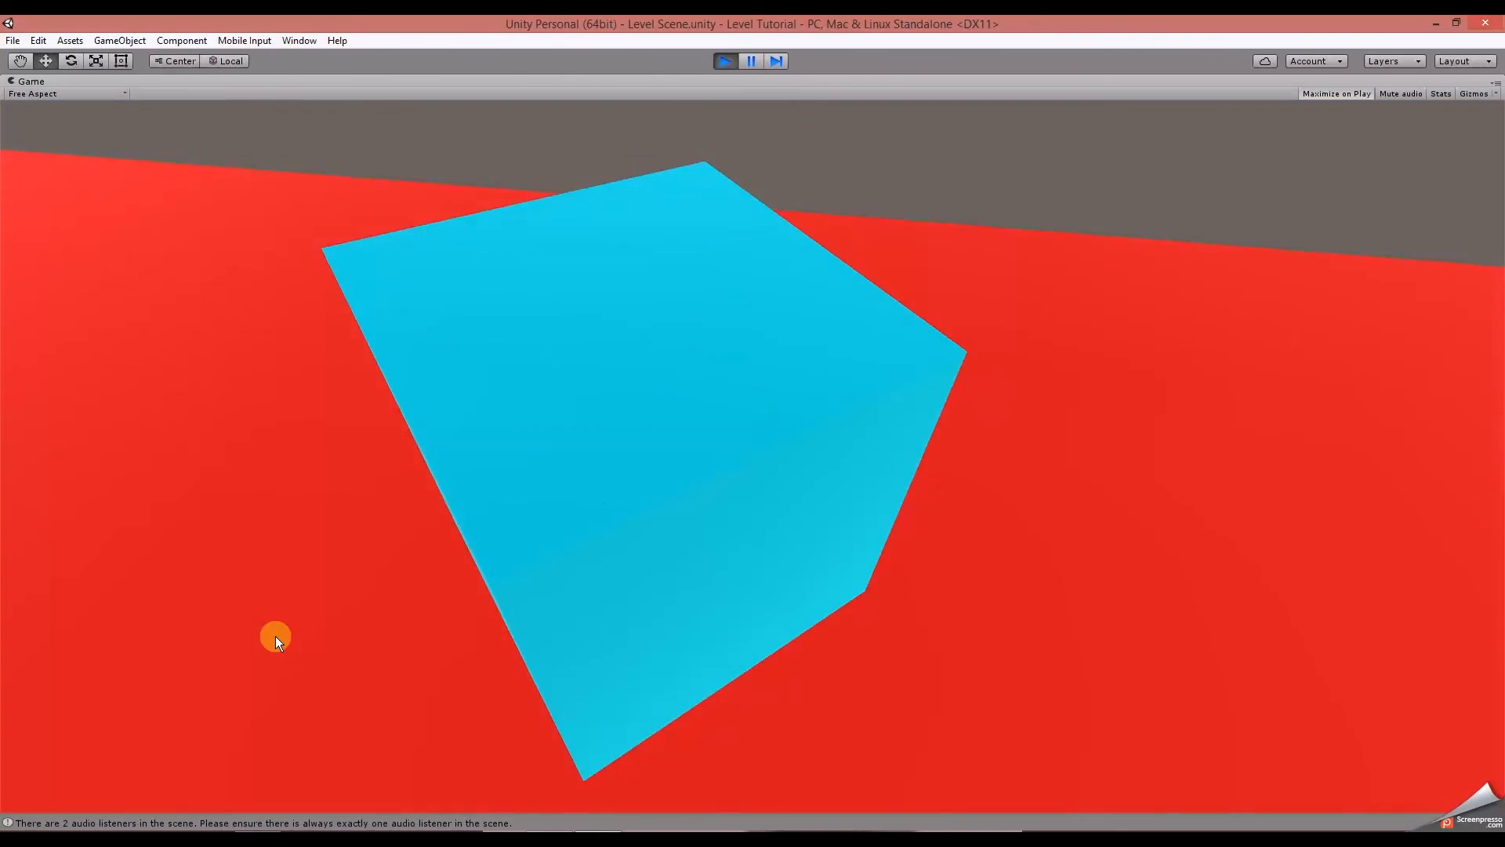
{"action": "key", "text": "w"}
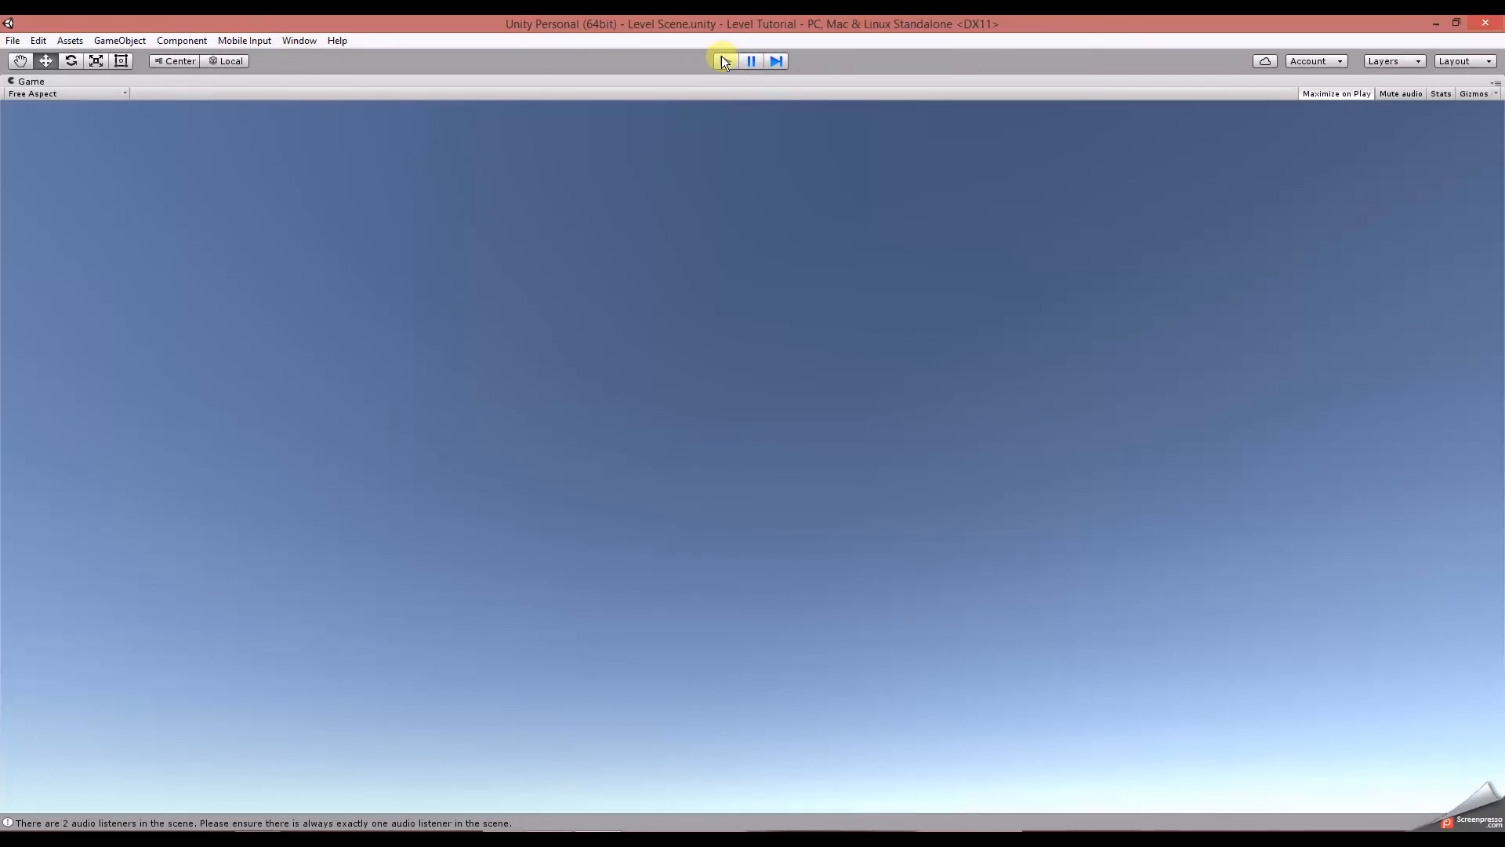
{"action": "left_click", "coordinate": [722, 61]}
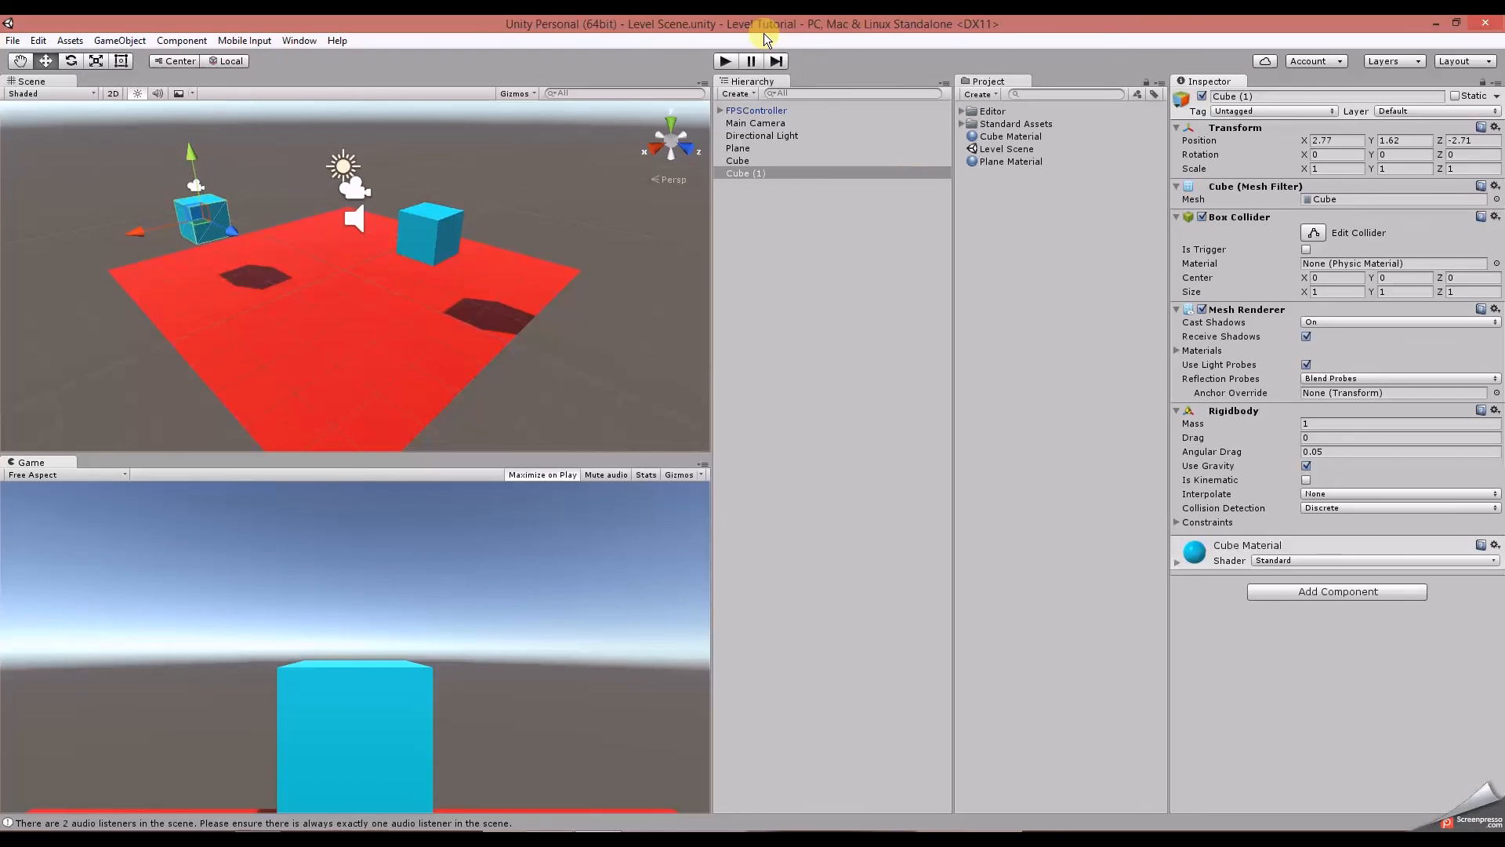